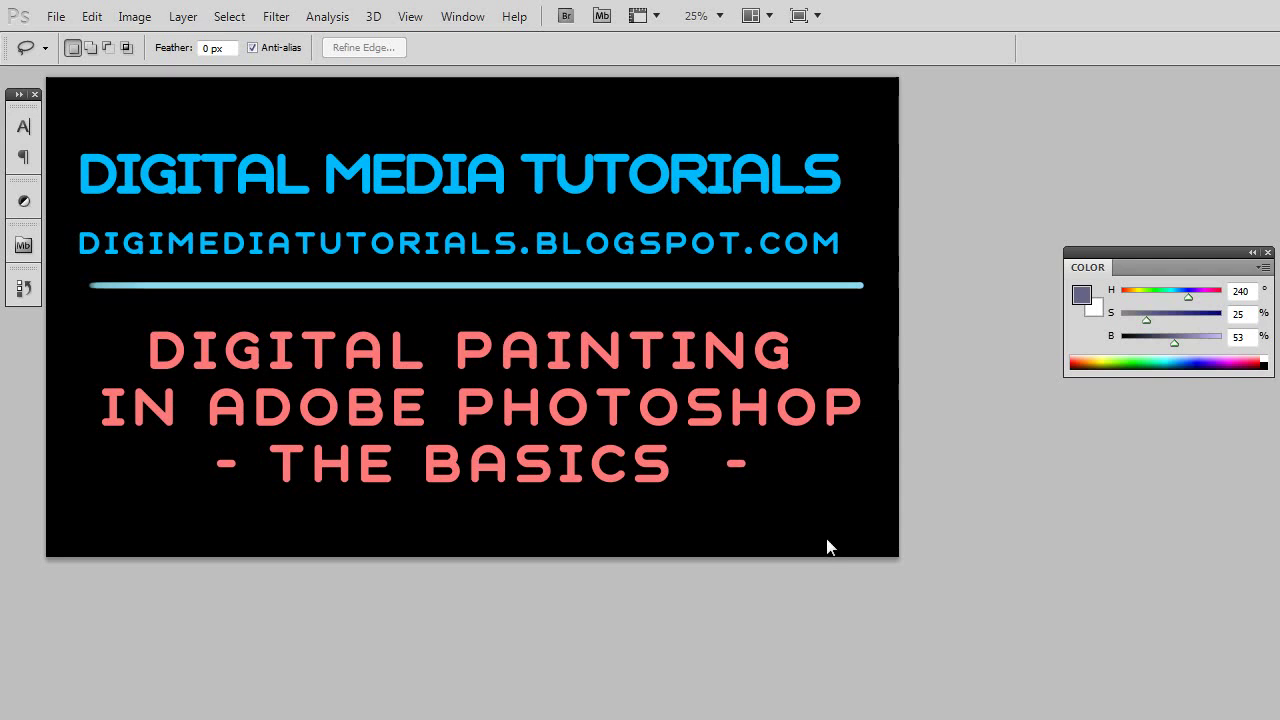
- Bring up the New document settings, move them aside, and cancel without creating anything
click(56, 17)
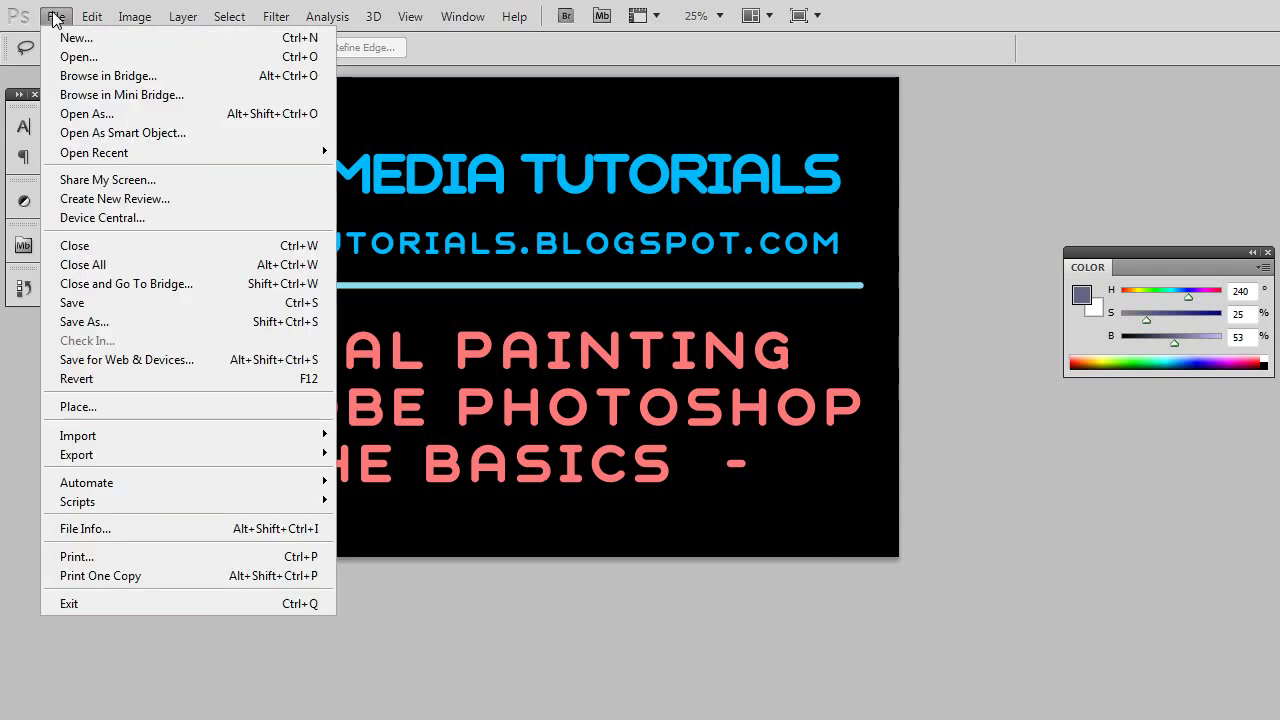
click(127, 38)
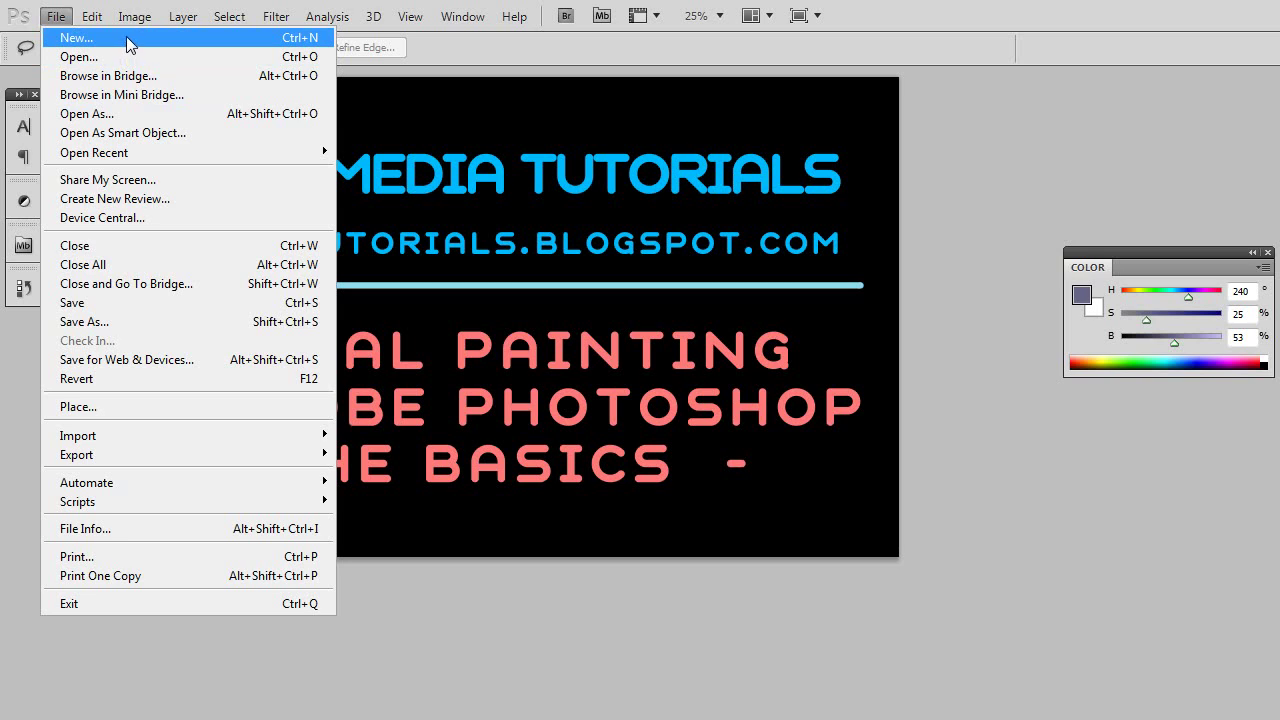
drag(600, 238, 733, 364)
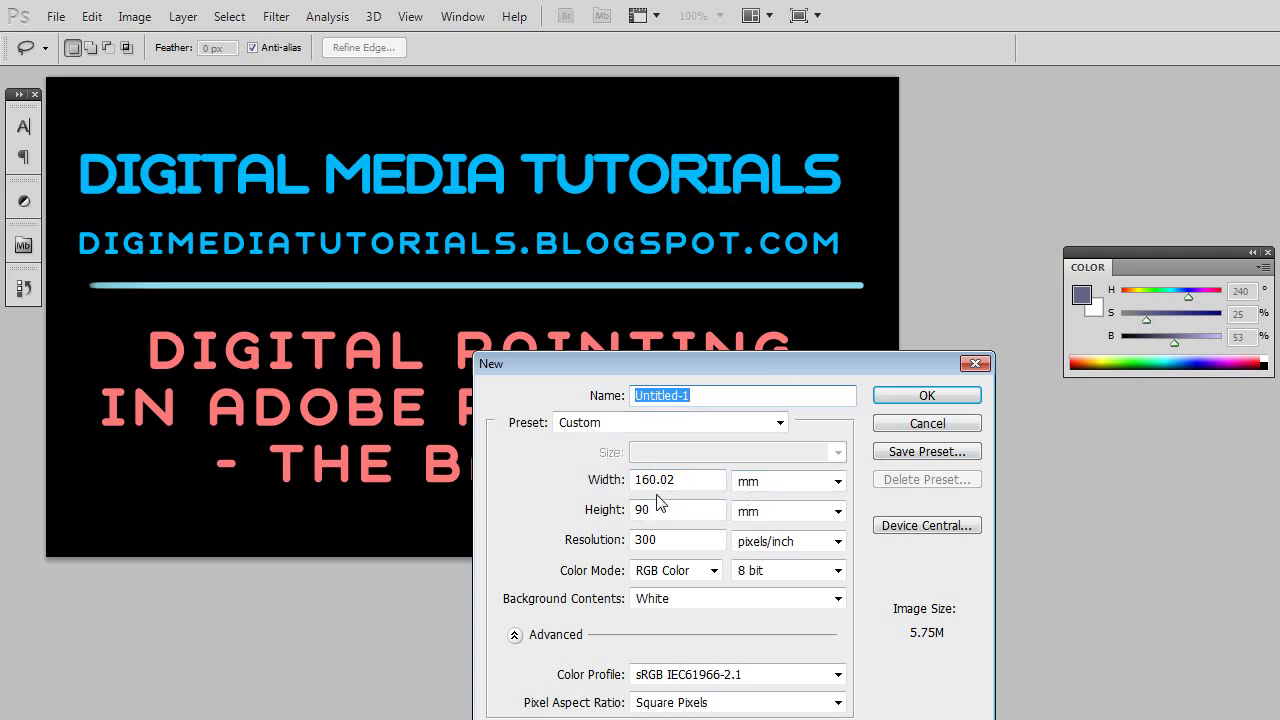
click(913, 430)
- Browse the Layer and Image menus, viewing Image Size and Canvas Size without changes
click(134, 16)
mouse_move(182, 16)
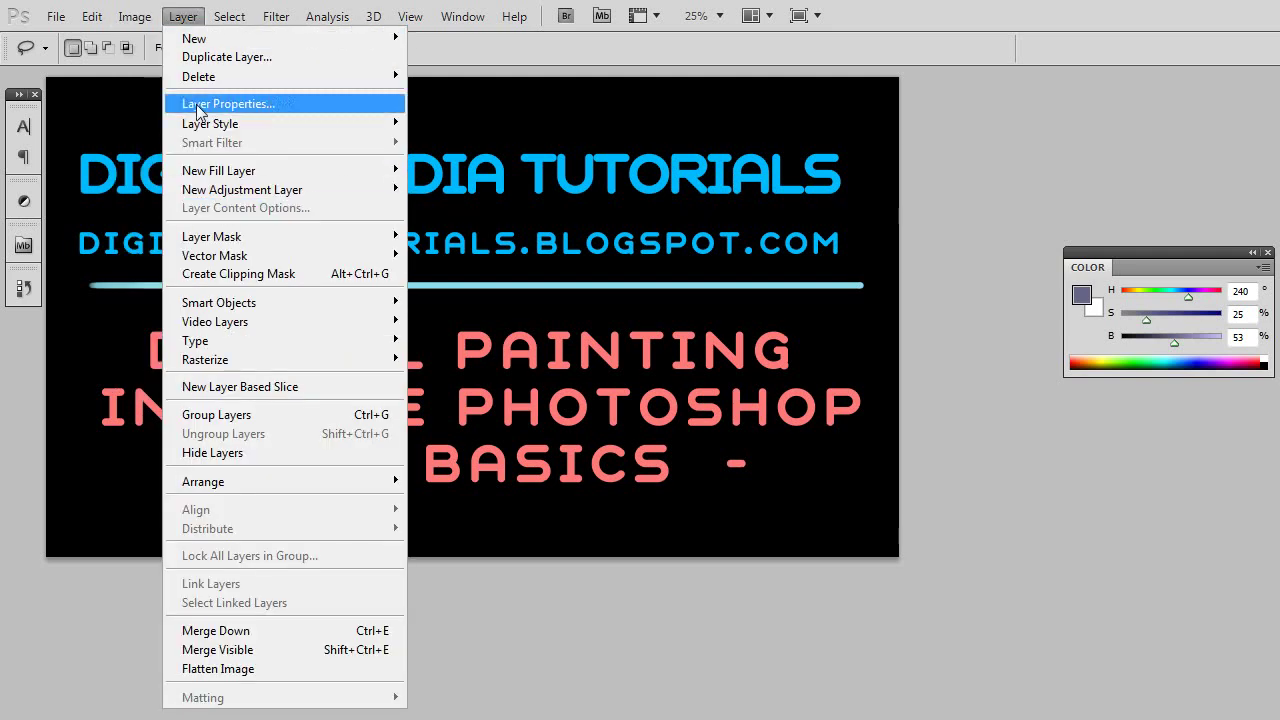
mouse_move(136, 18)
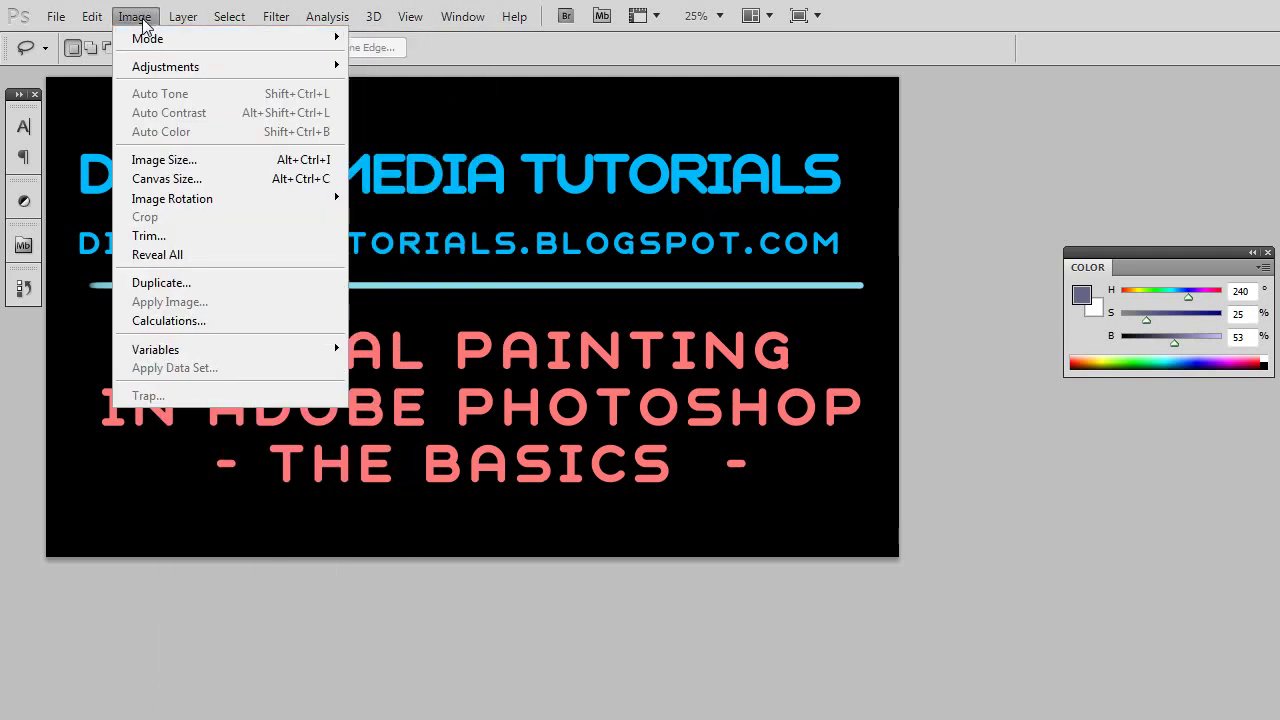
click(164, 162)
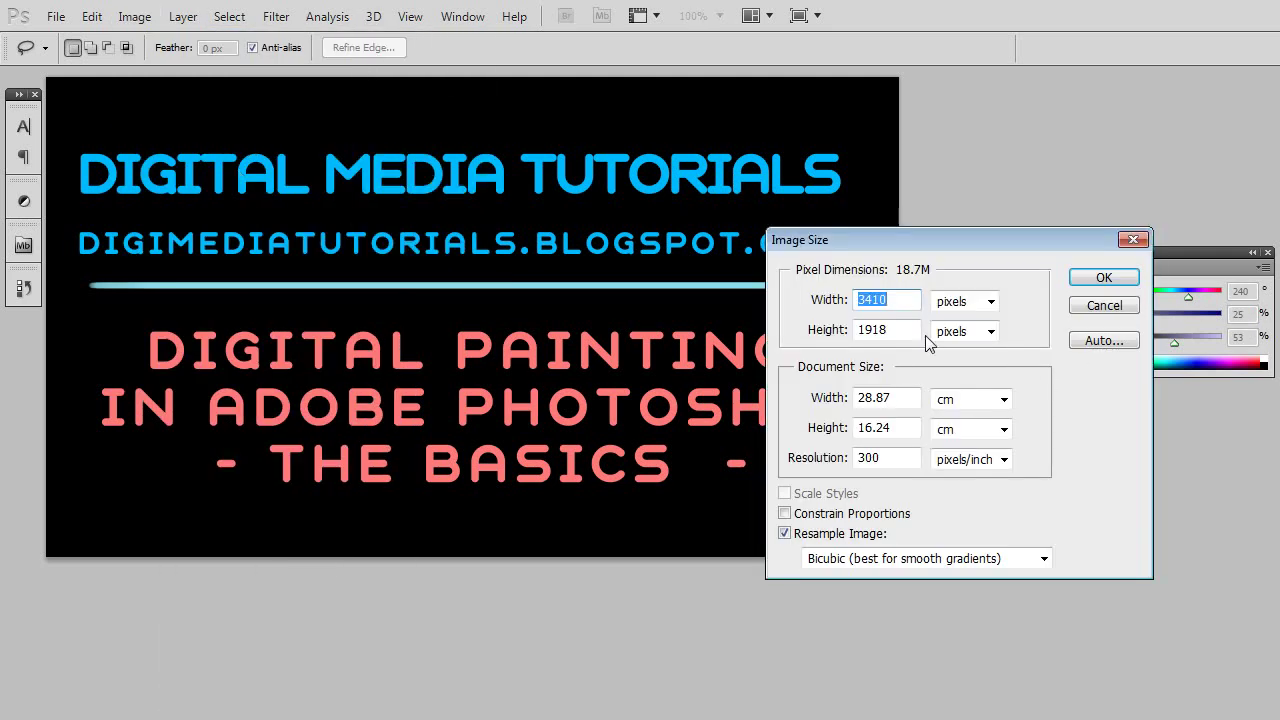
click(1130, 306)
click(134, 16)
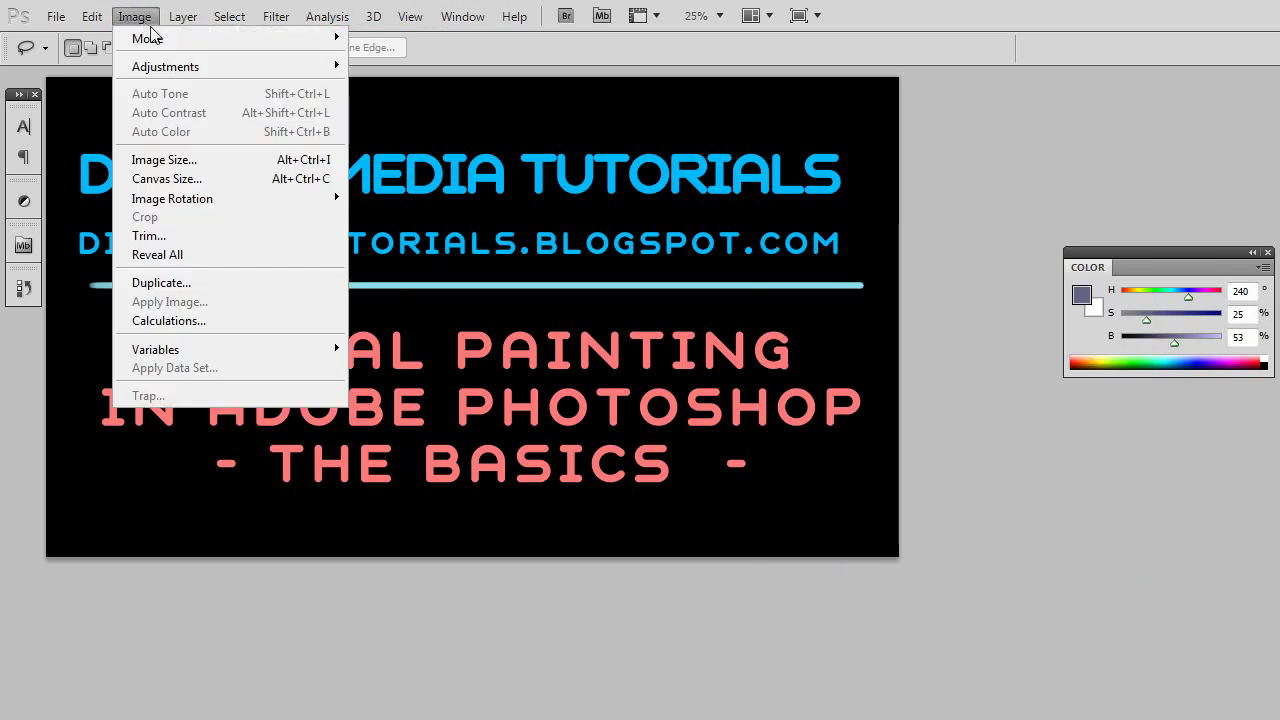
click(190, 180)
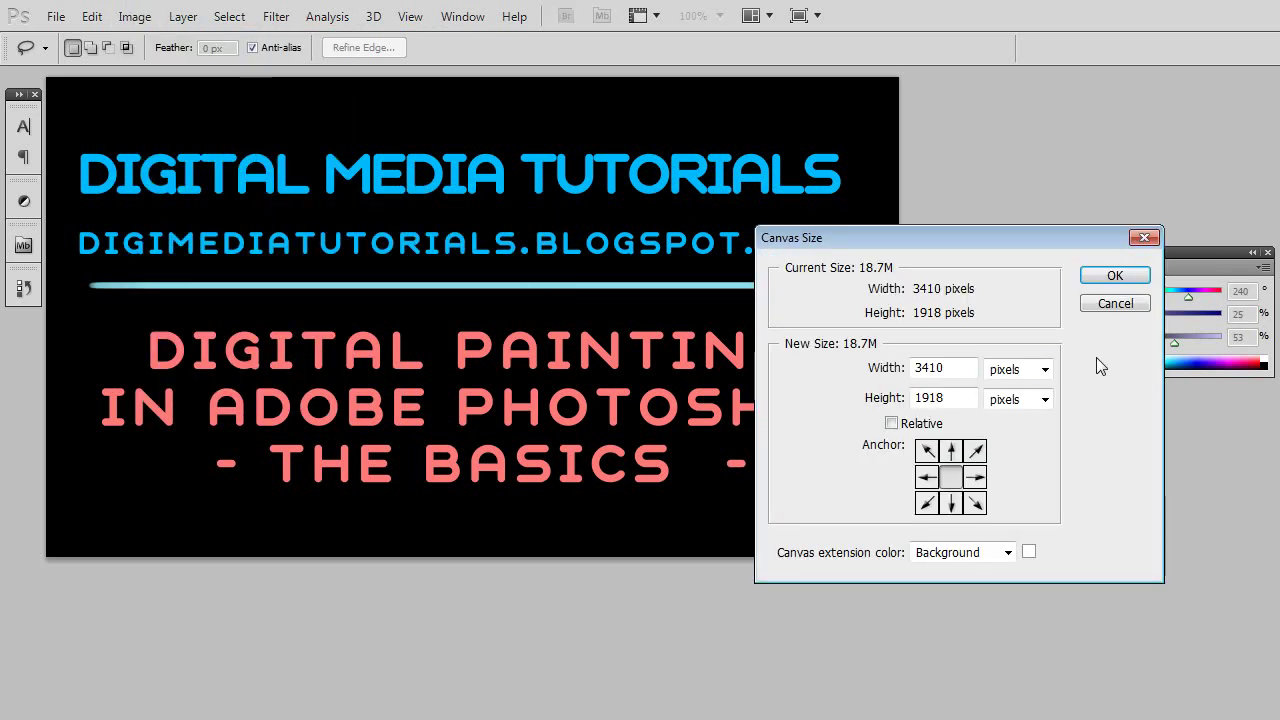
click(1108, 303)
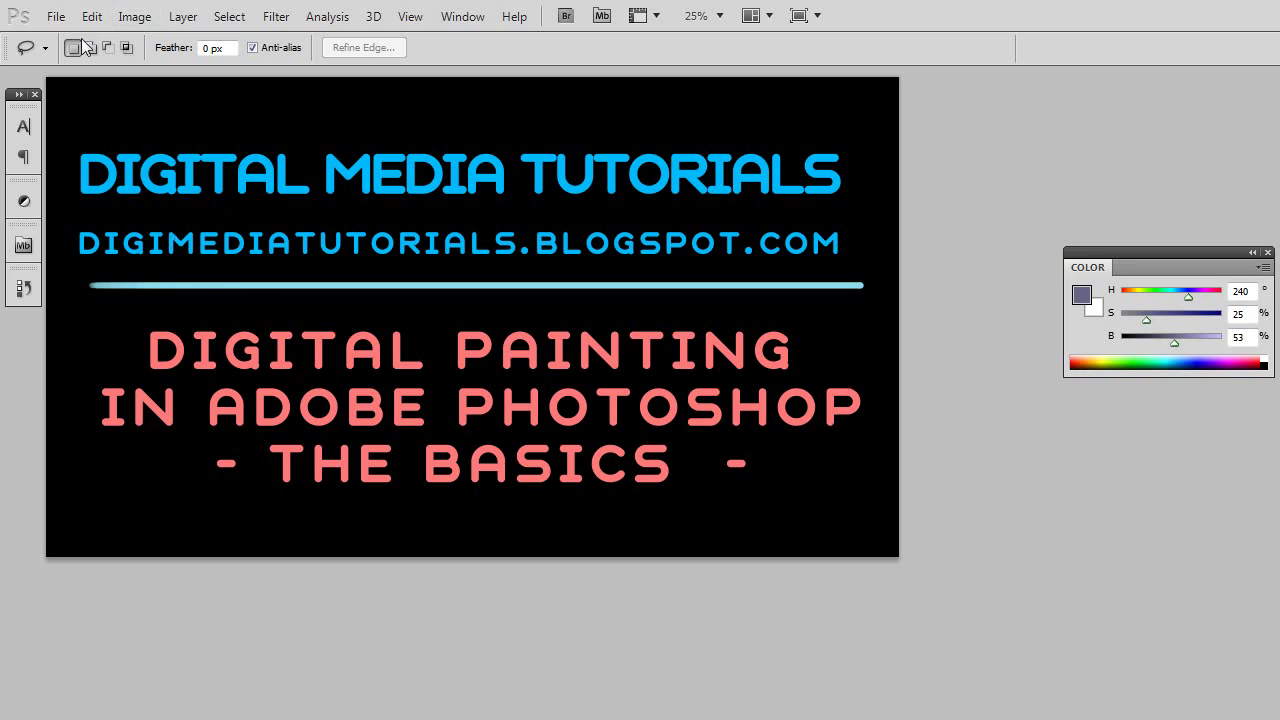
- Start a new document, clear the Untitled-1 name, and change resolution from 300 to 72 pixels/inch
click(56, 17)
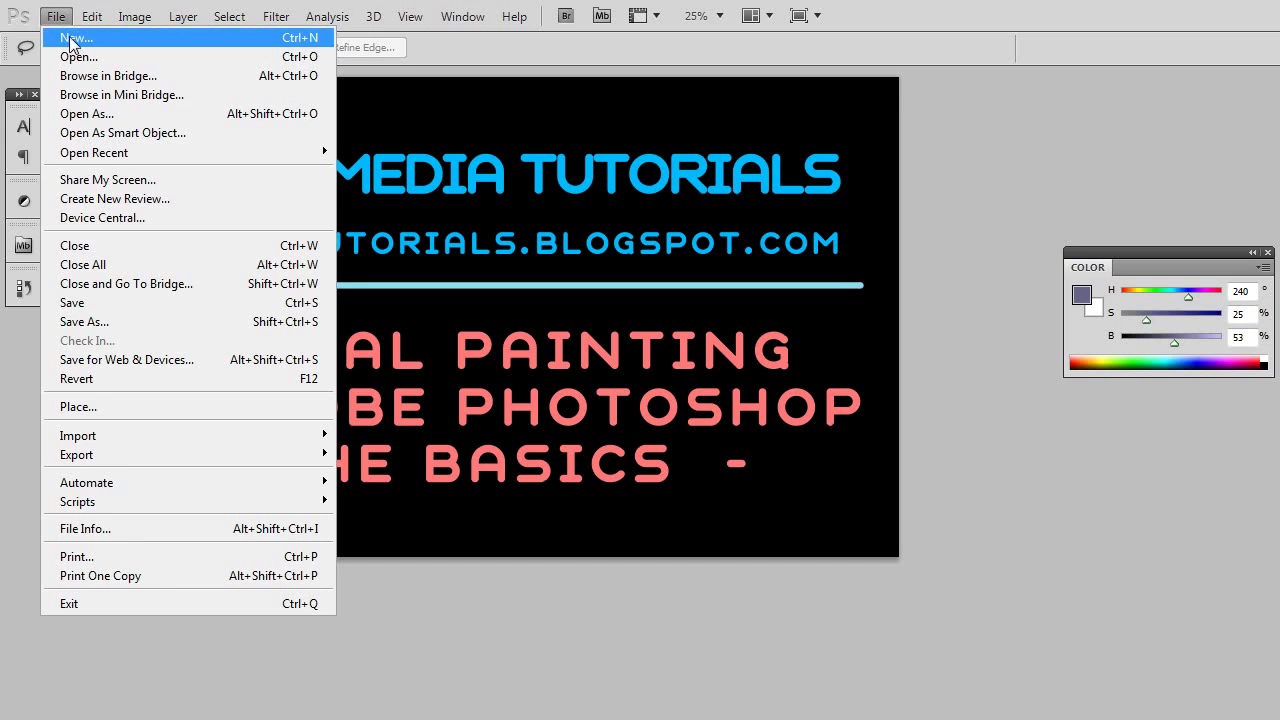
click(77, 40)
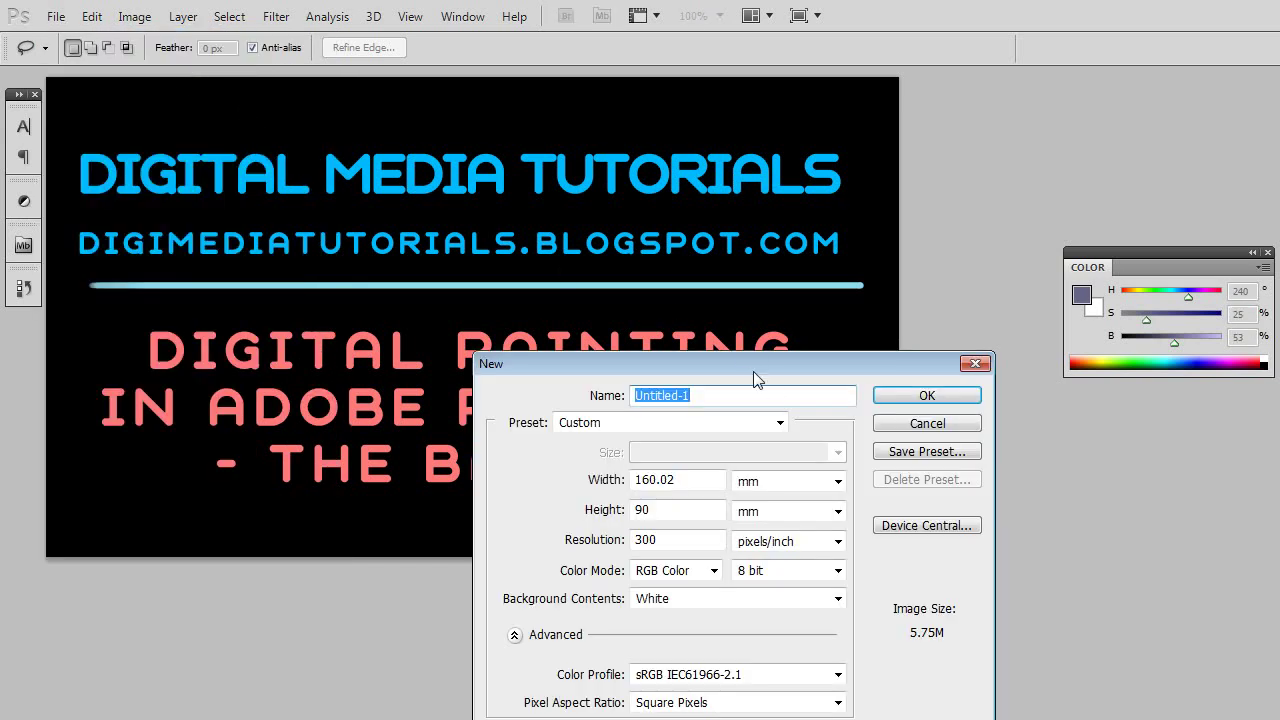
drag(738, 354, 684, 322)
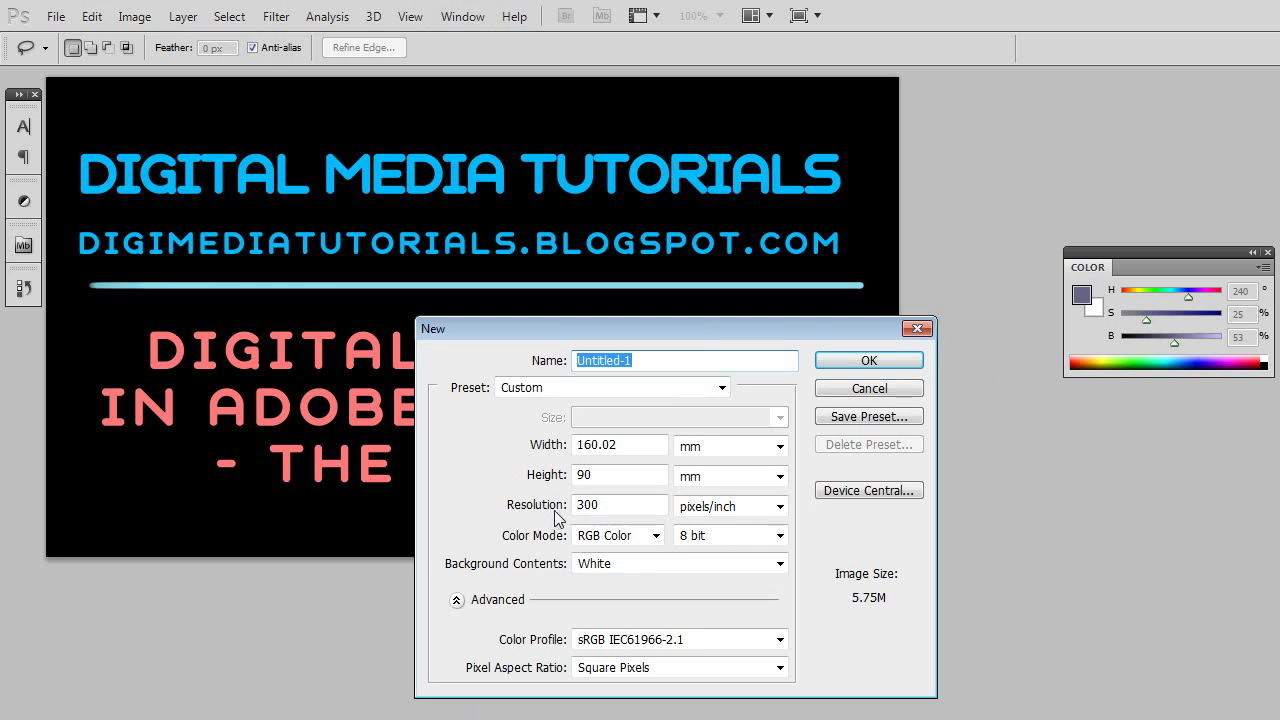
key(BackSpace)
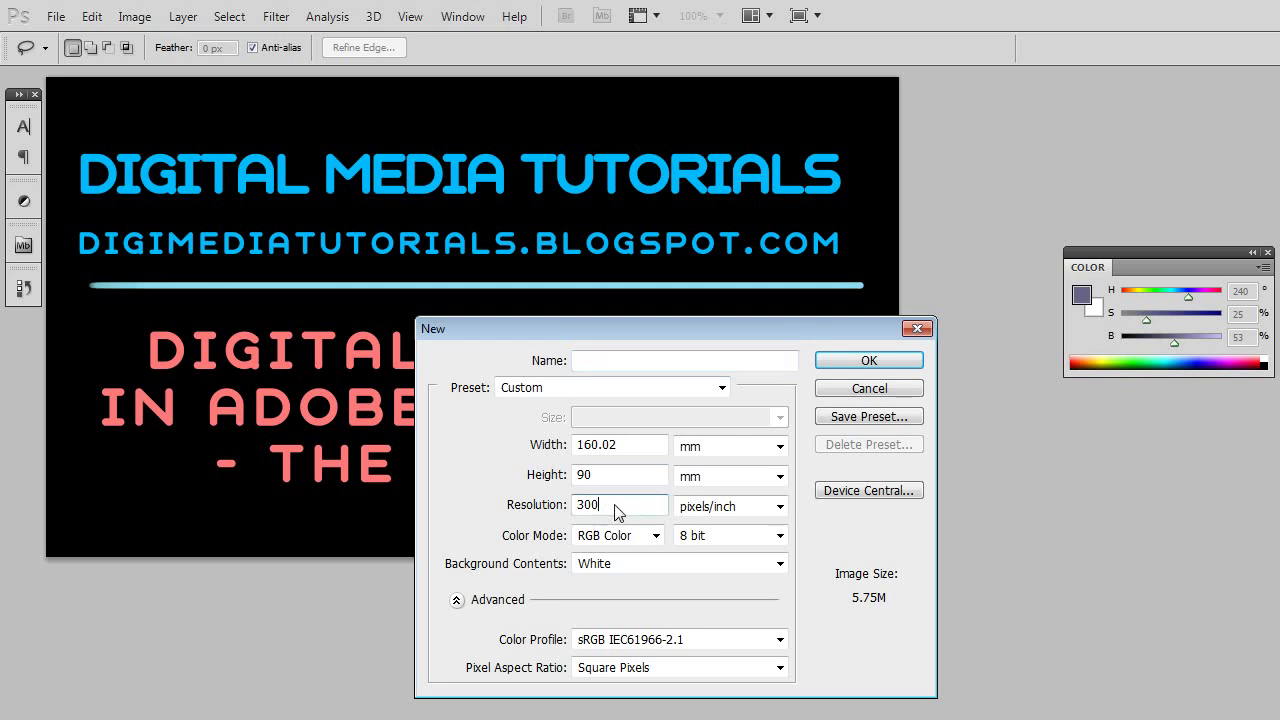
double_click(607, 511)
text(72)
double_click(600, 507)
click(634, 448)
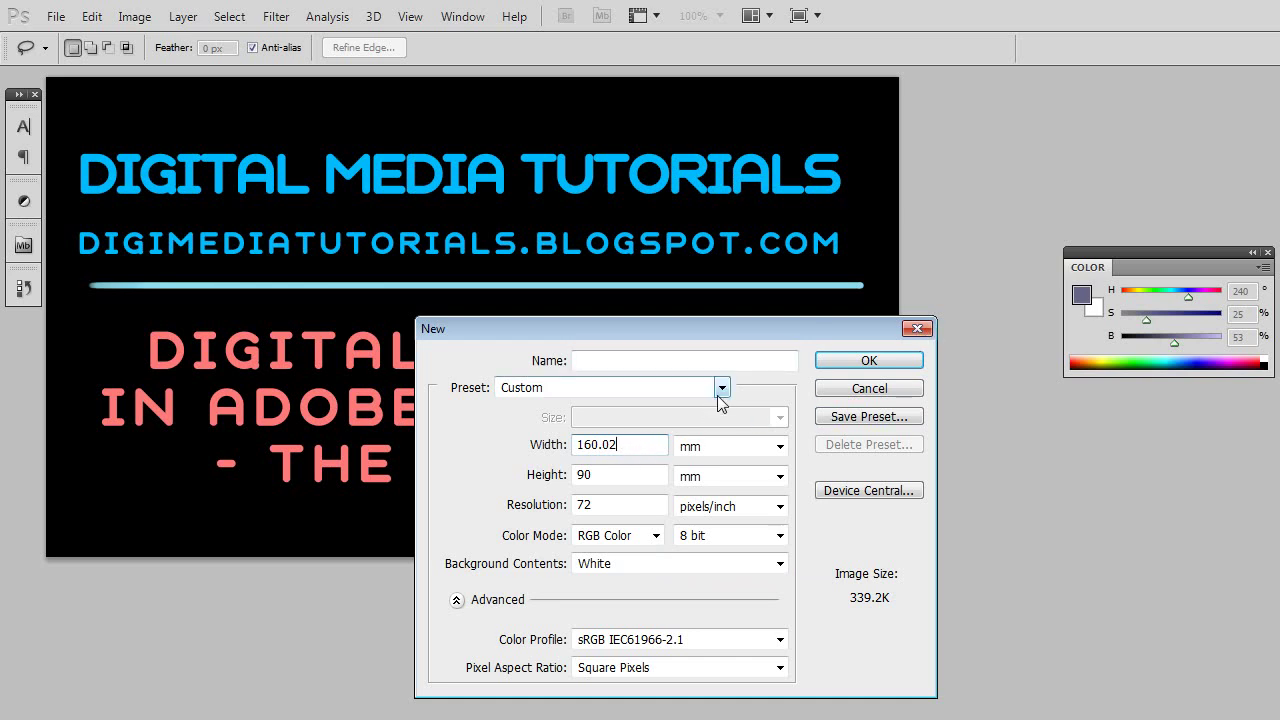
- Switch the width unit to pixels and enter width 1200 and height 1000
double_click(636, 447)
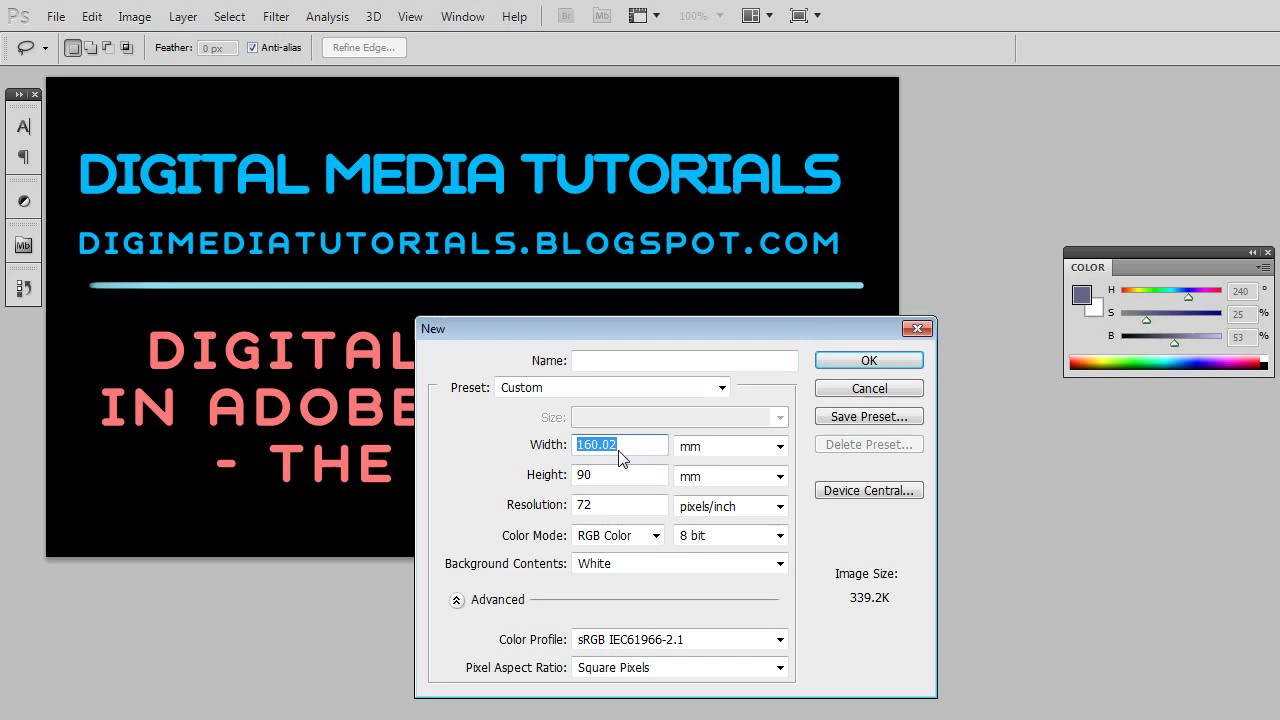
click(780, 446)
click(760, 440)
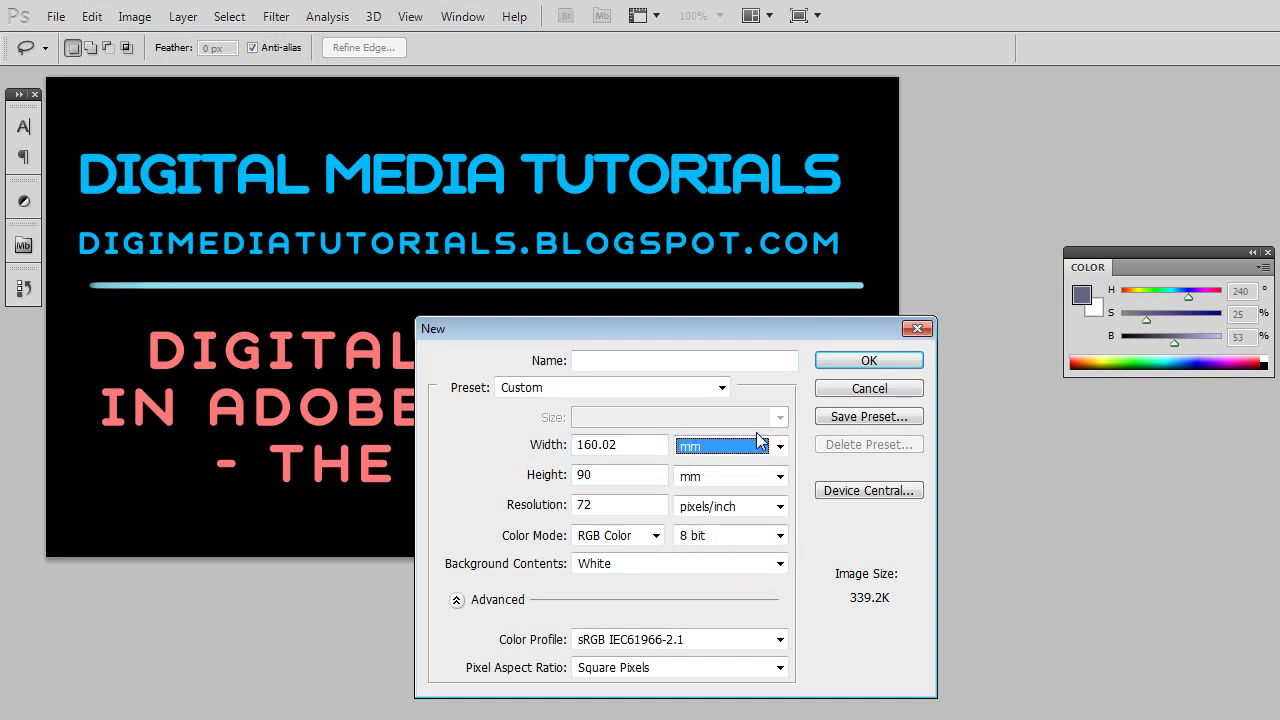
click(780, 446)
click(752, 466)
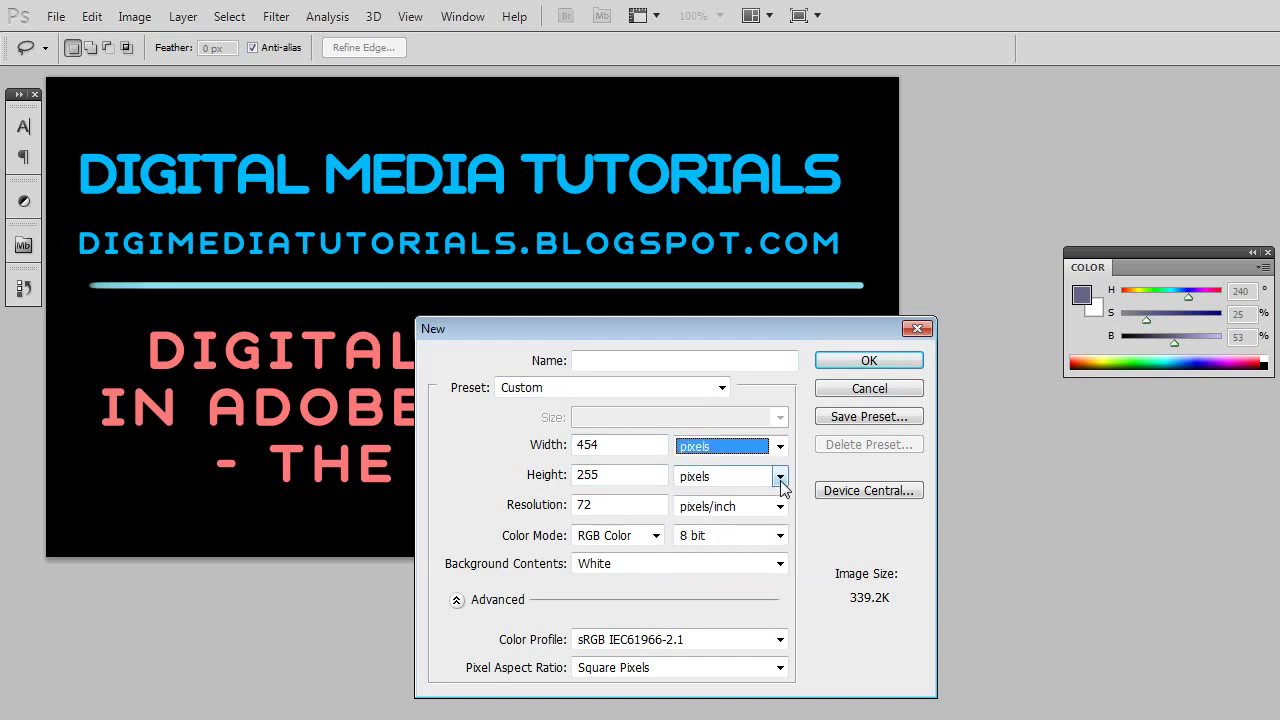
double_click(640, 447)
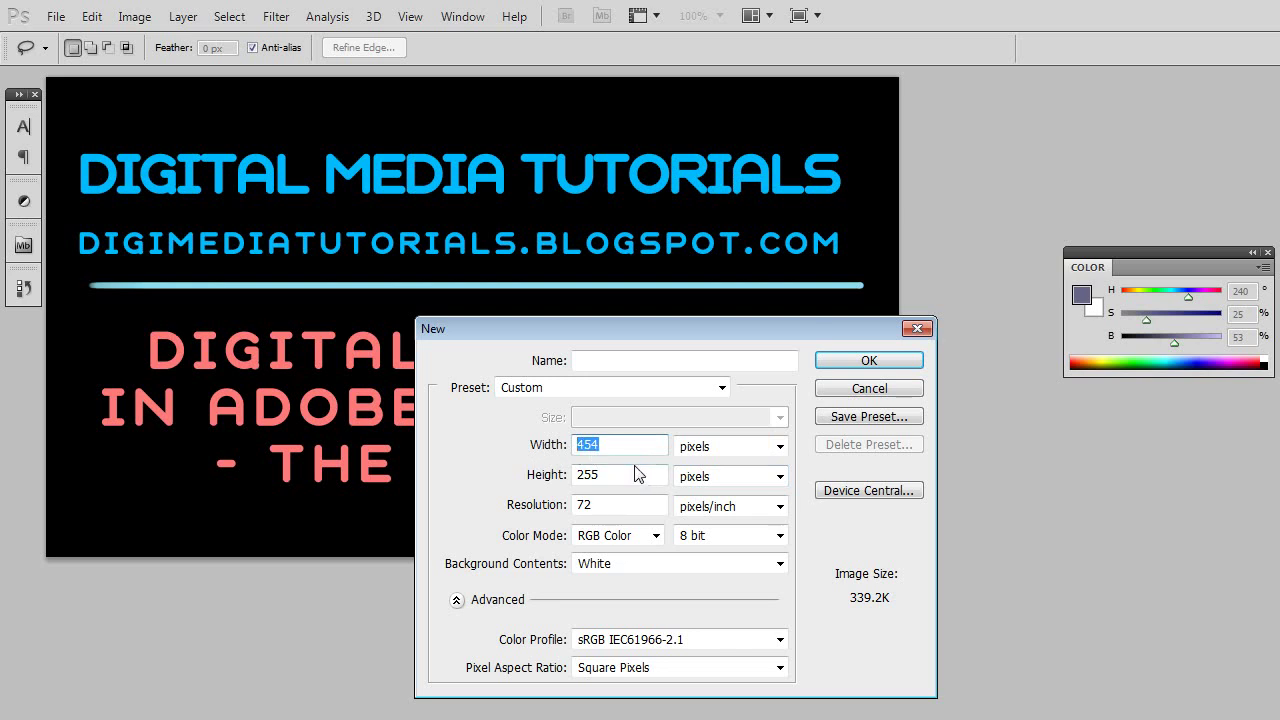
text(1200)
double_click(614, 481)
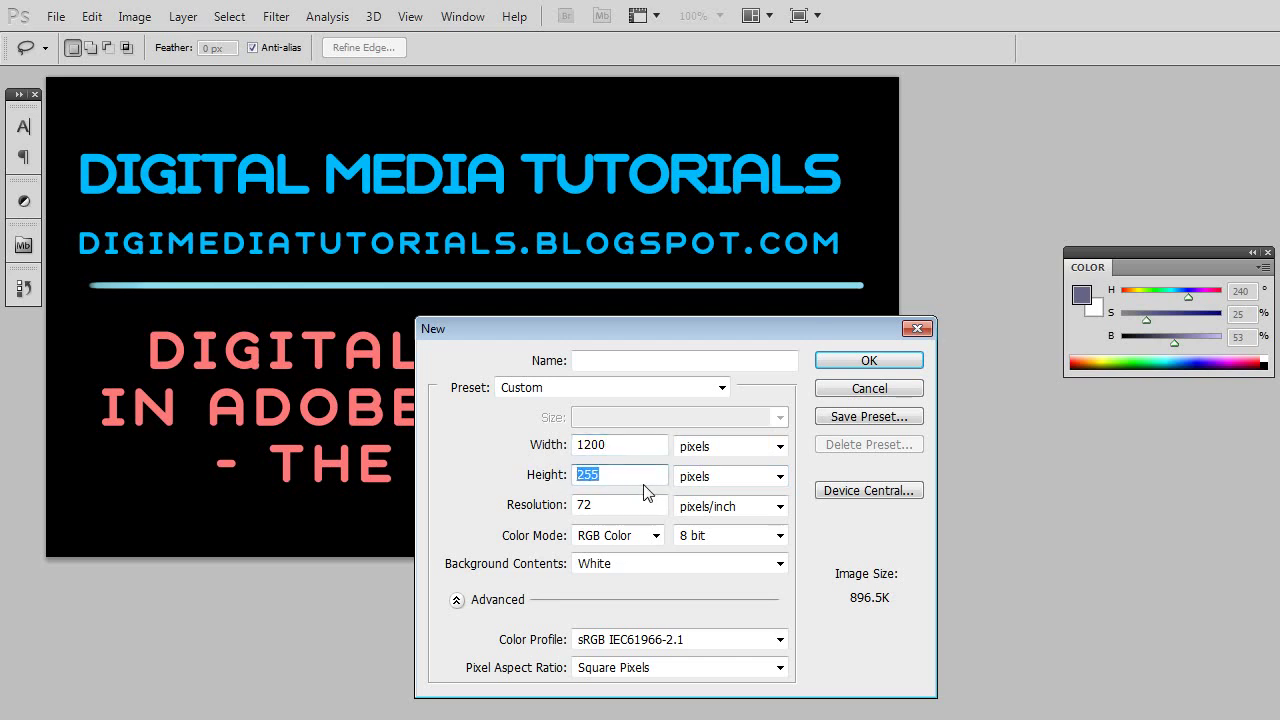
text(1000)
- Review the colour mode choices, then switch the new document to CMYK Color
click(657, 536)
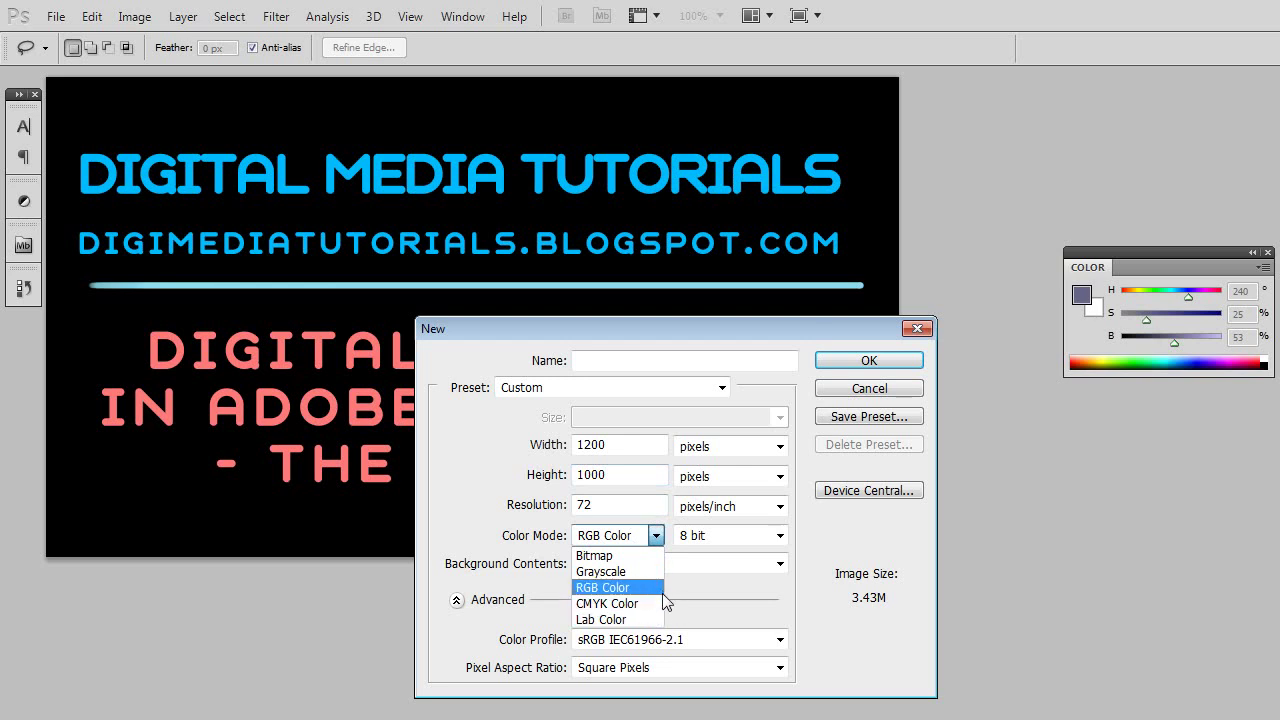
click(678, 558)
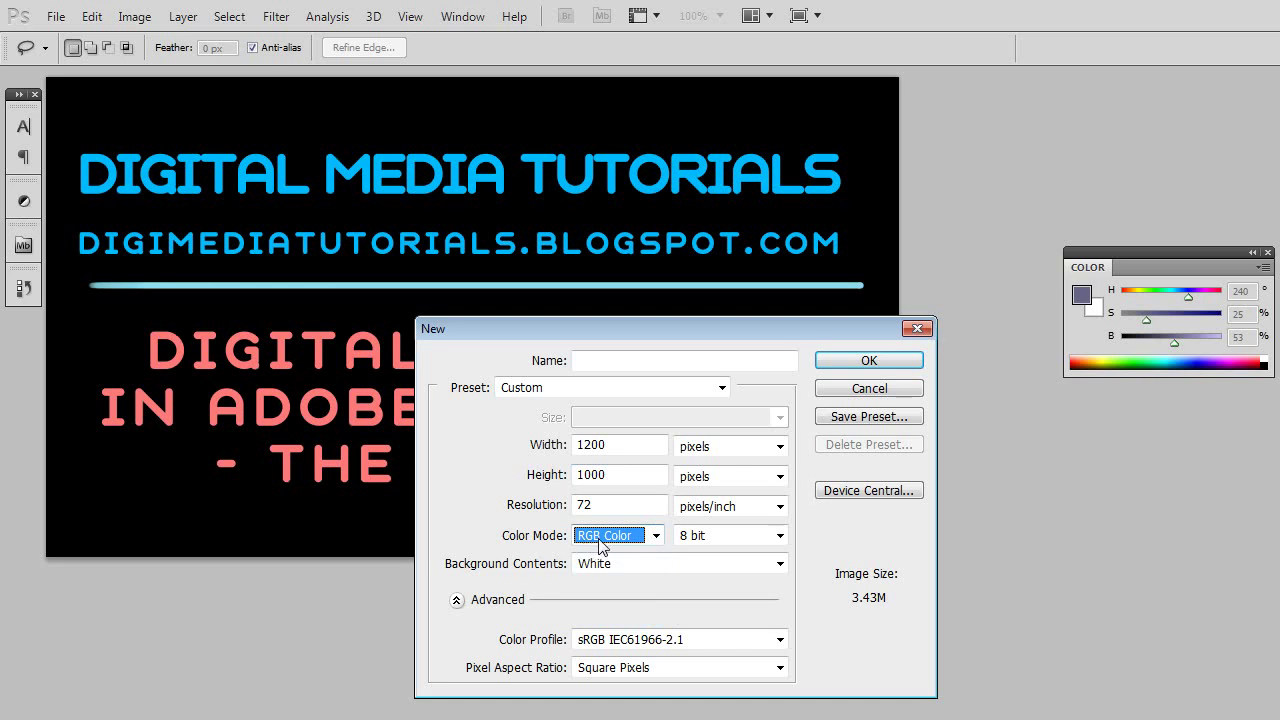
click(656, 537)
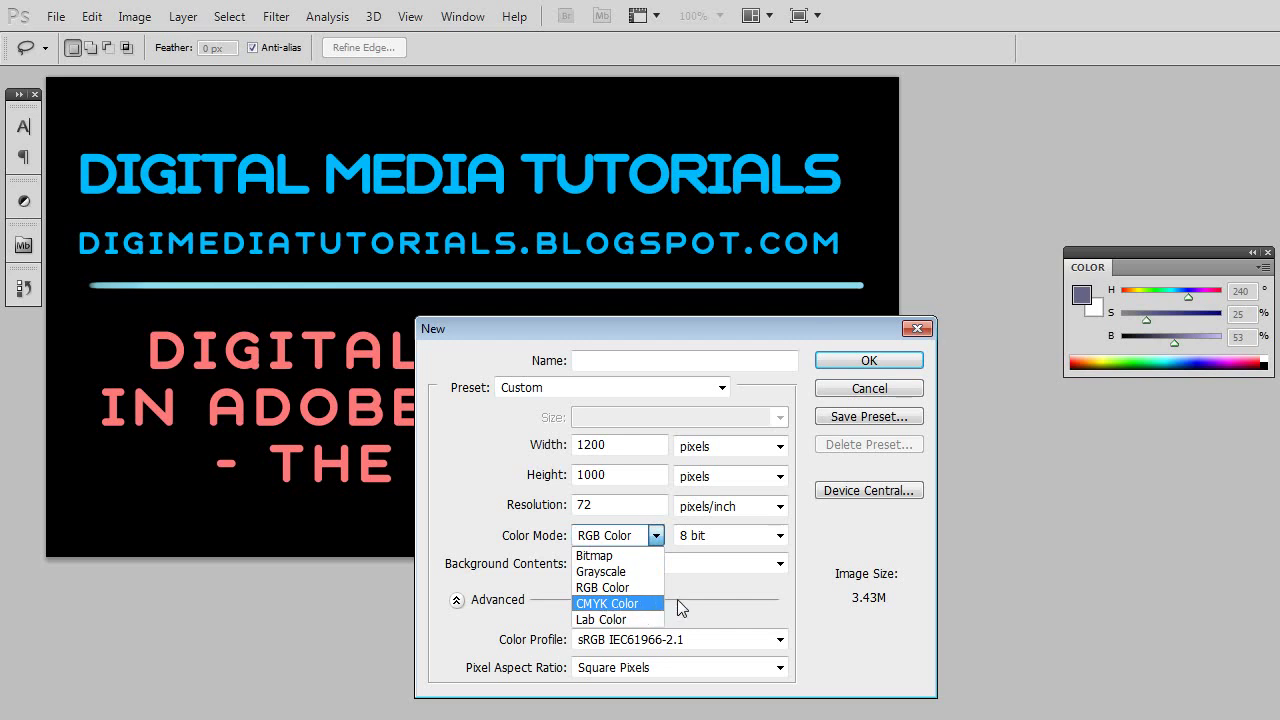
click(680, 566)
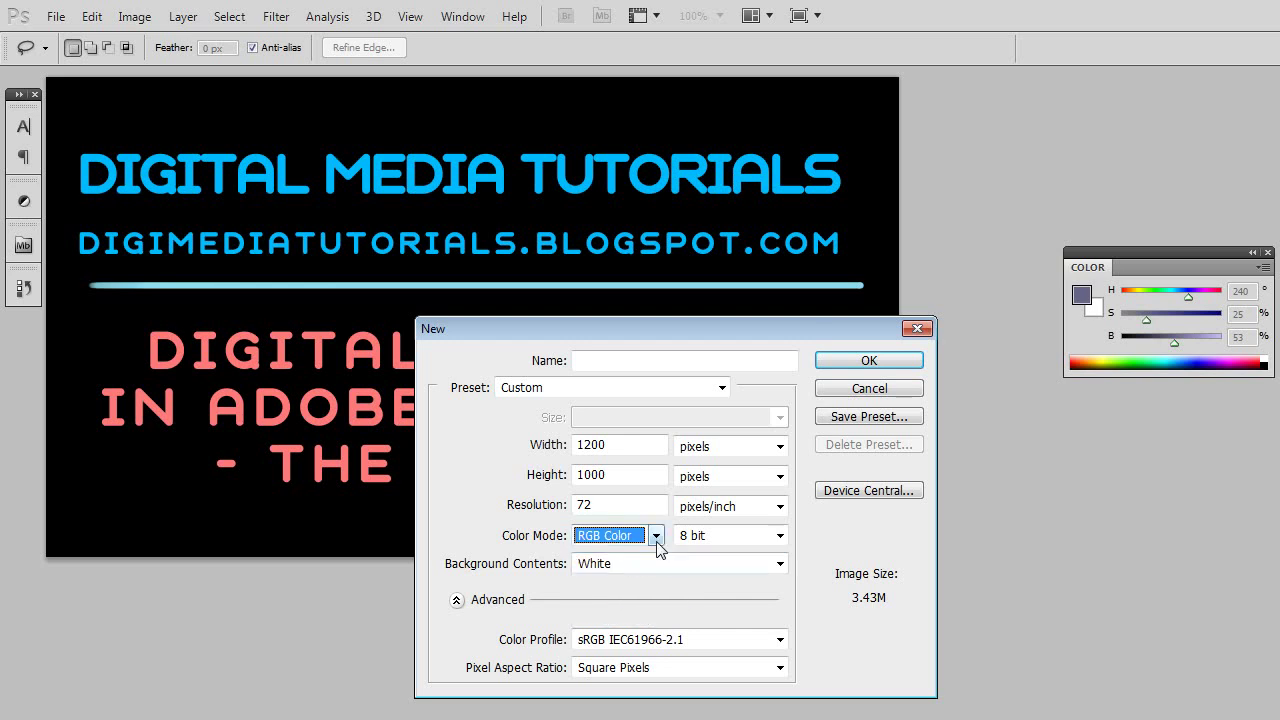
click(656, 540)
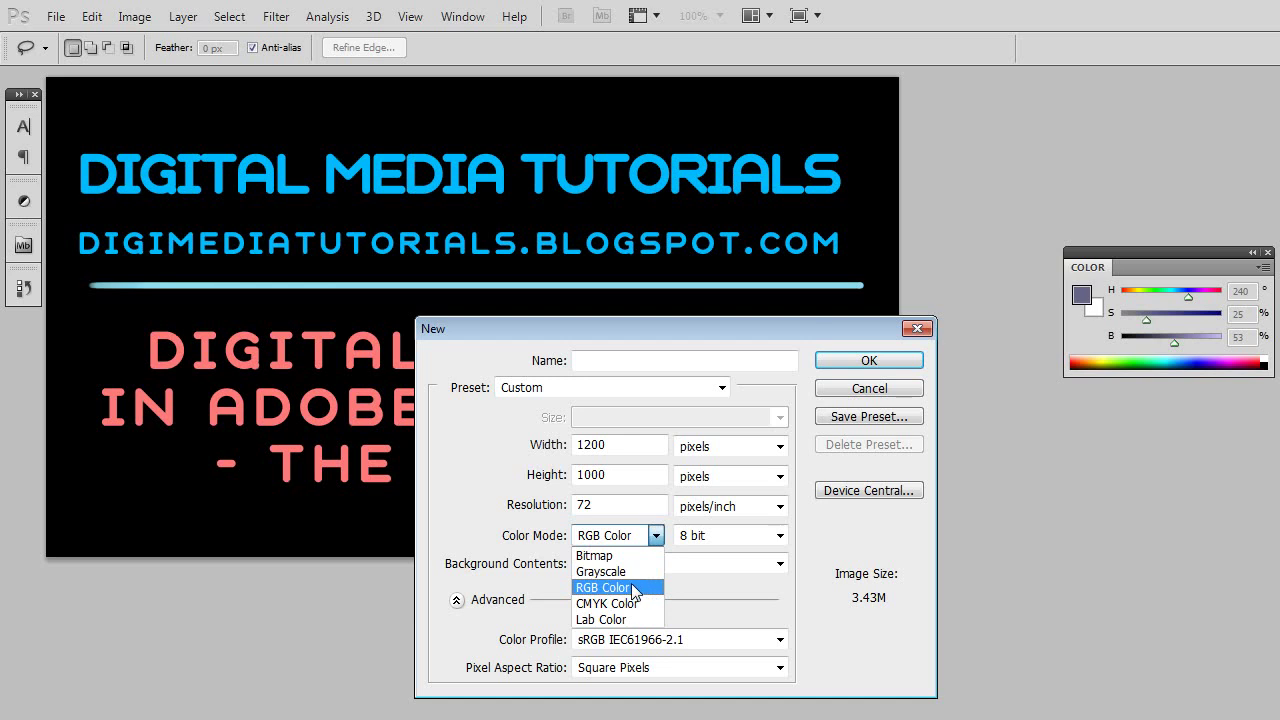
click(684, 575)
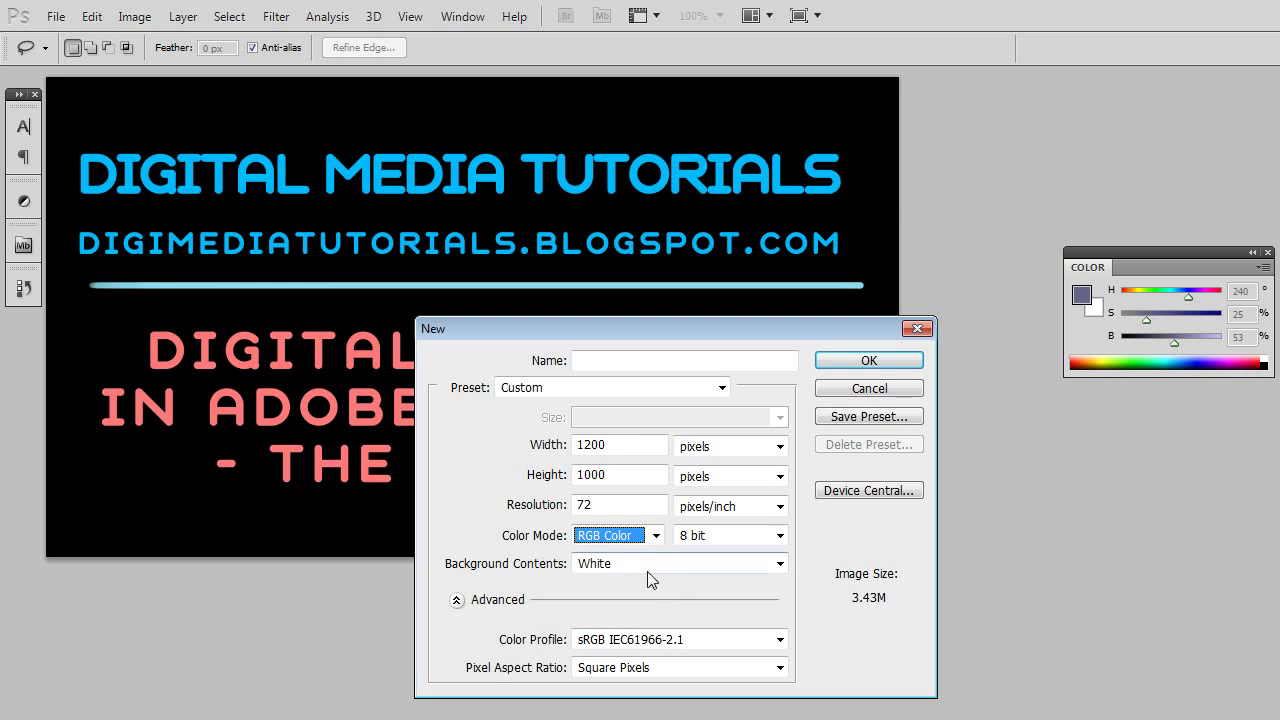
click(656, 535)
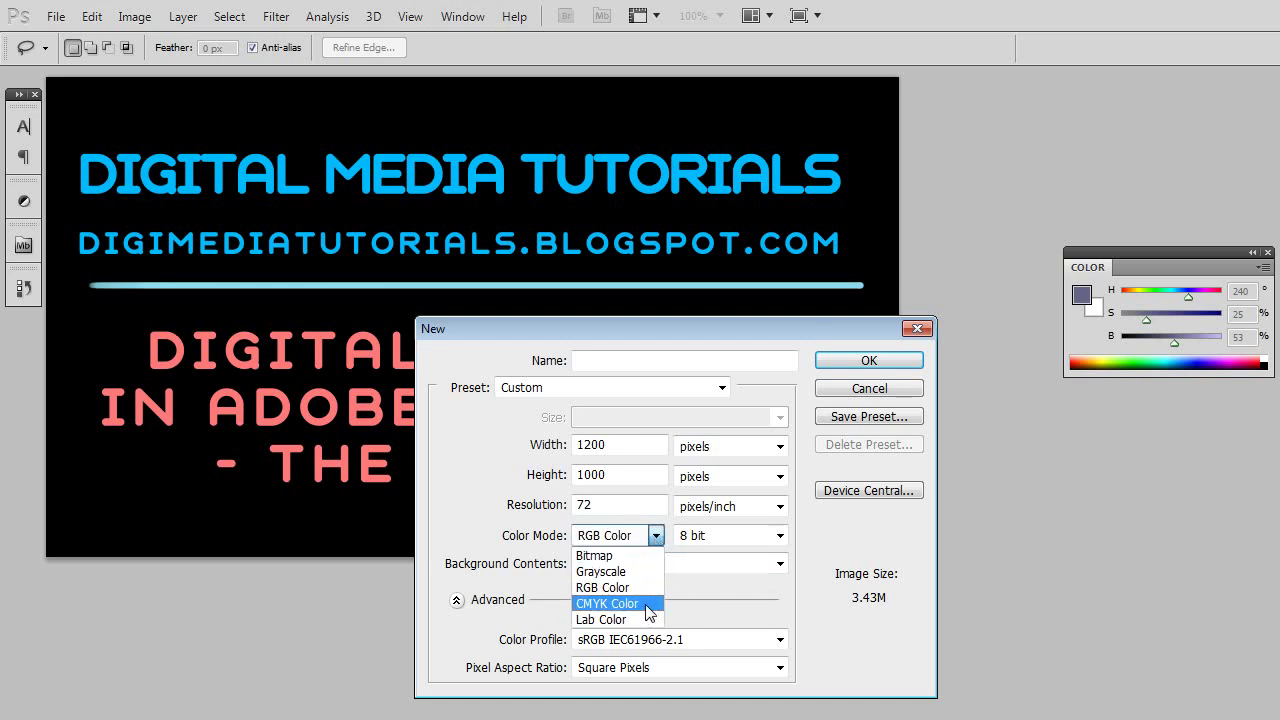
click(688, 598)
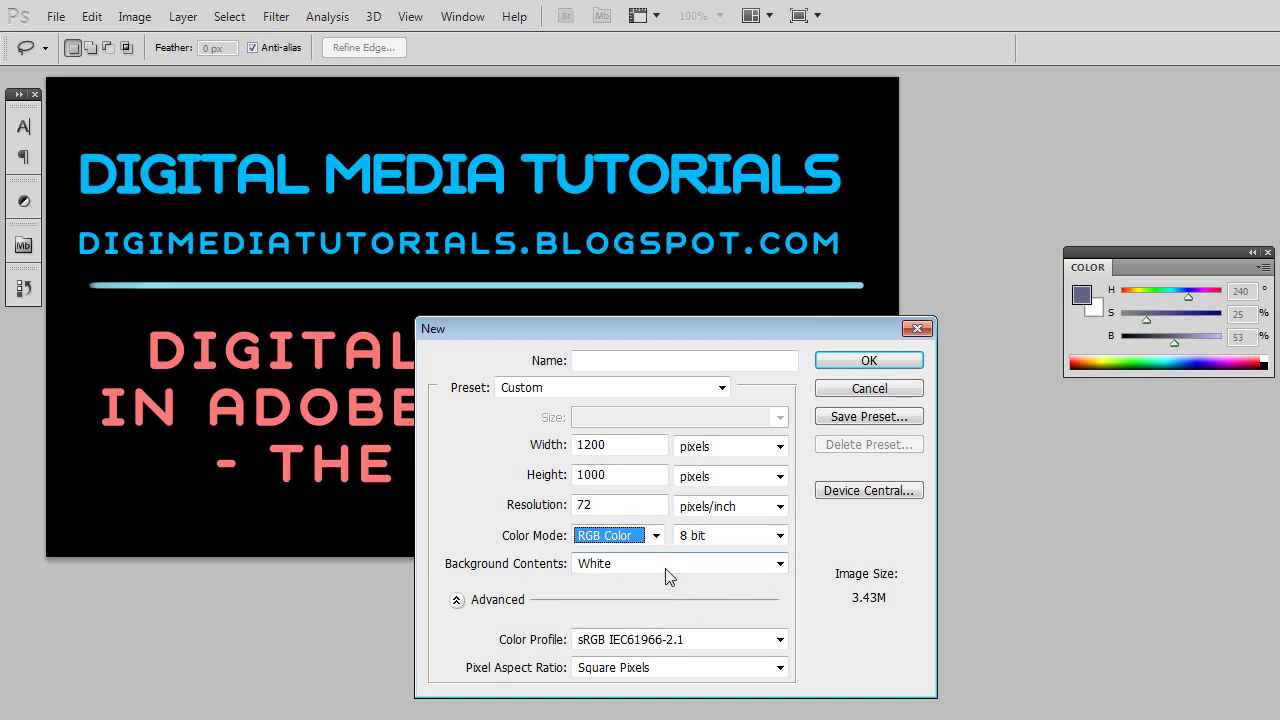
click(657, 538)
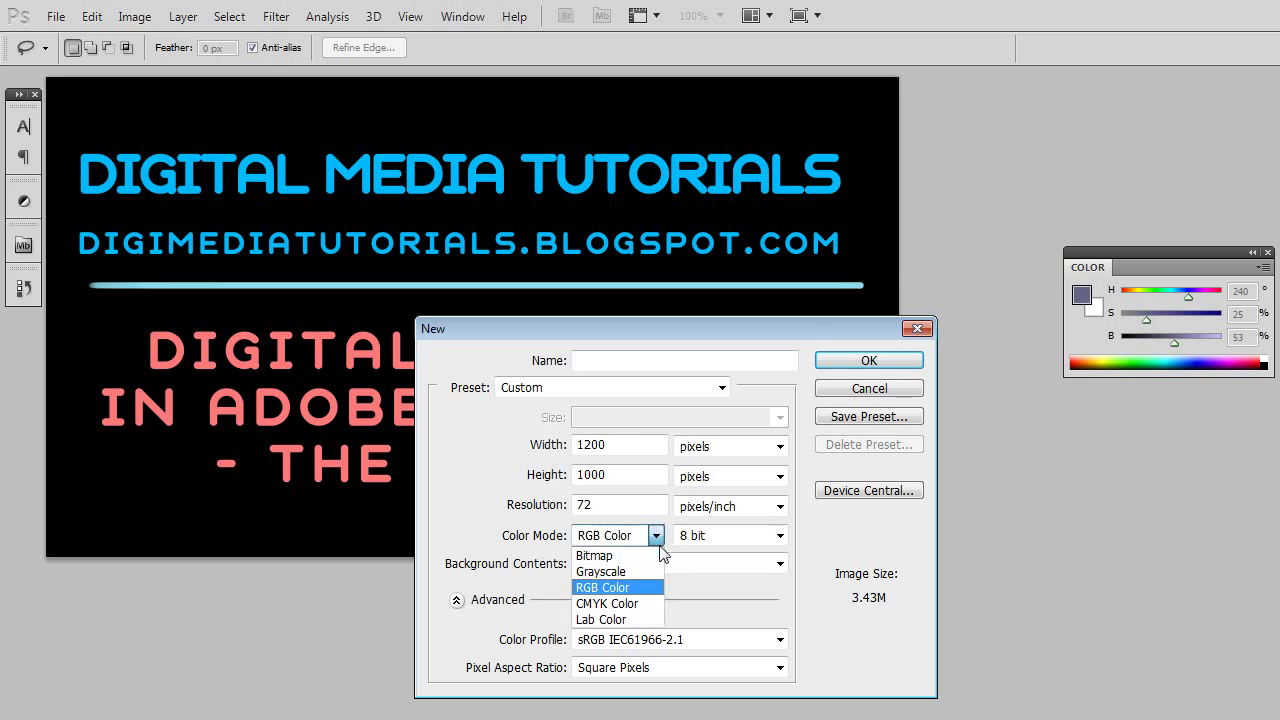
click(642, 604)
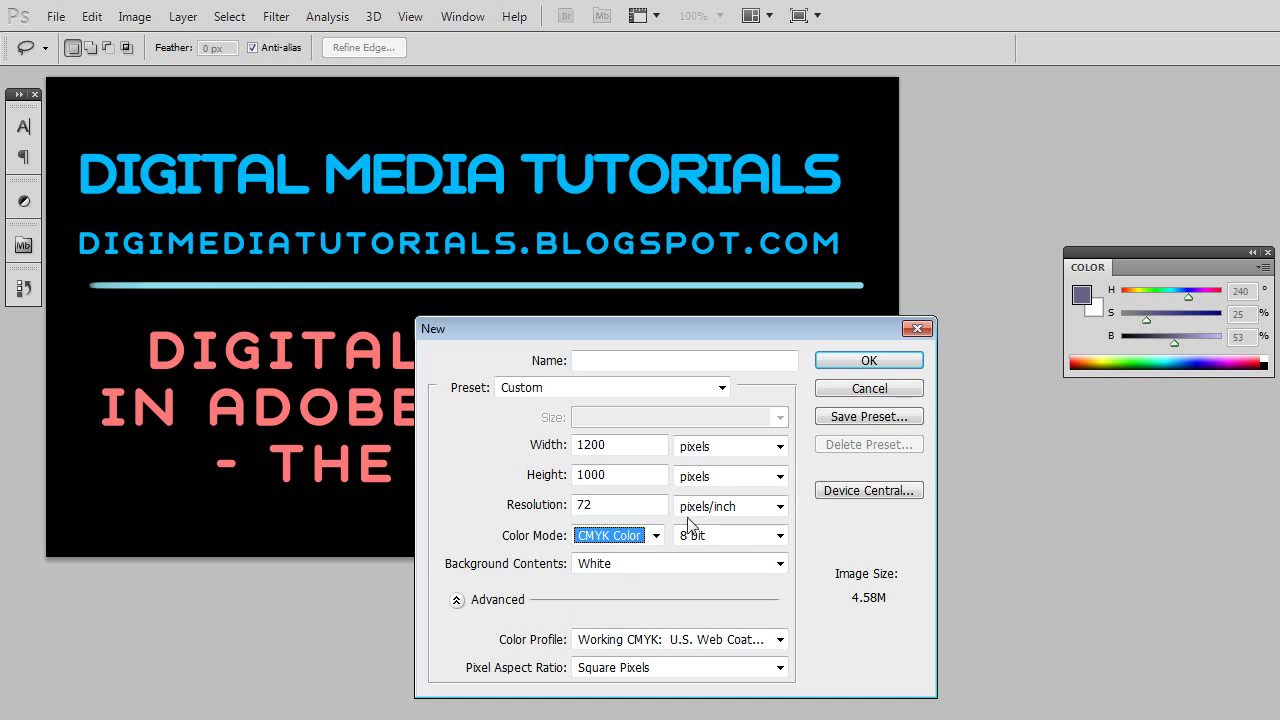
- Set the colour mode back to RGB Color, keeping 1200×1000 px, 72 ppi, white background
click(657, 537)
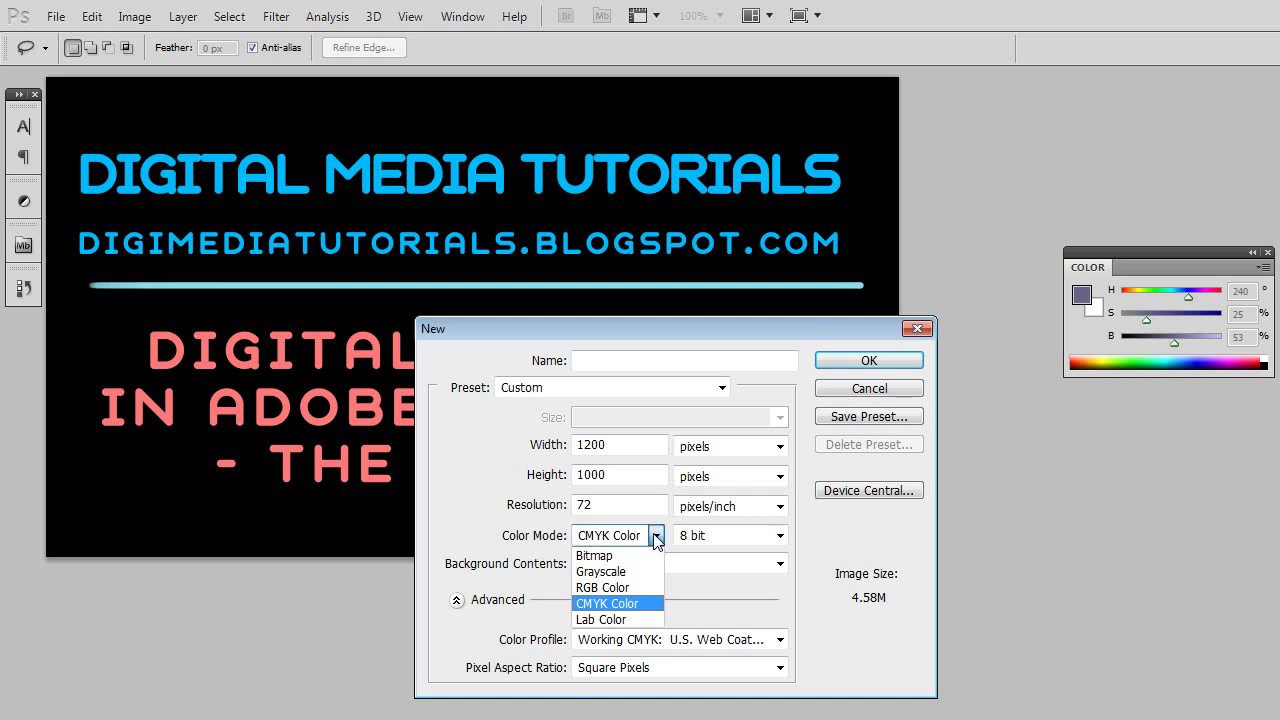
click(657, 537)
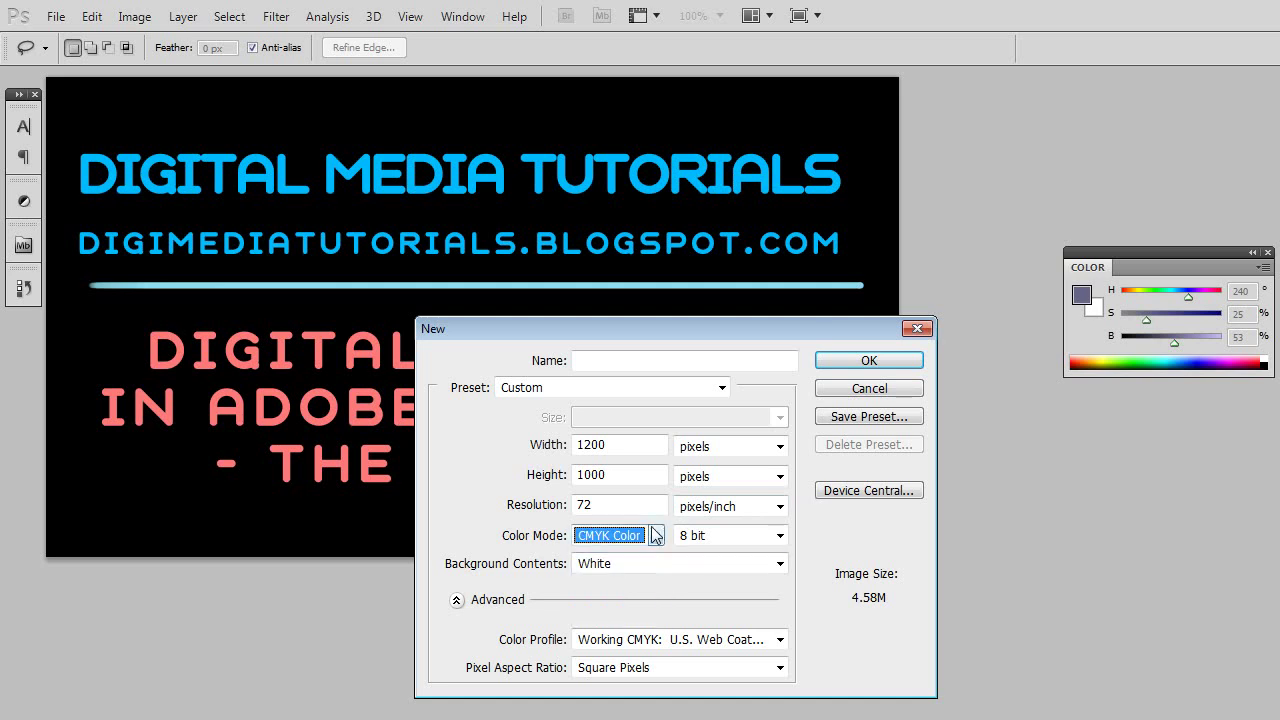
click(656, 536)
click(640, 588)
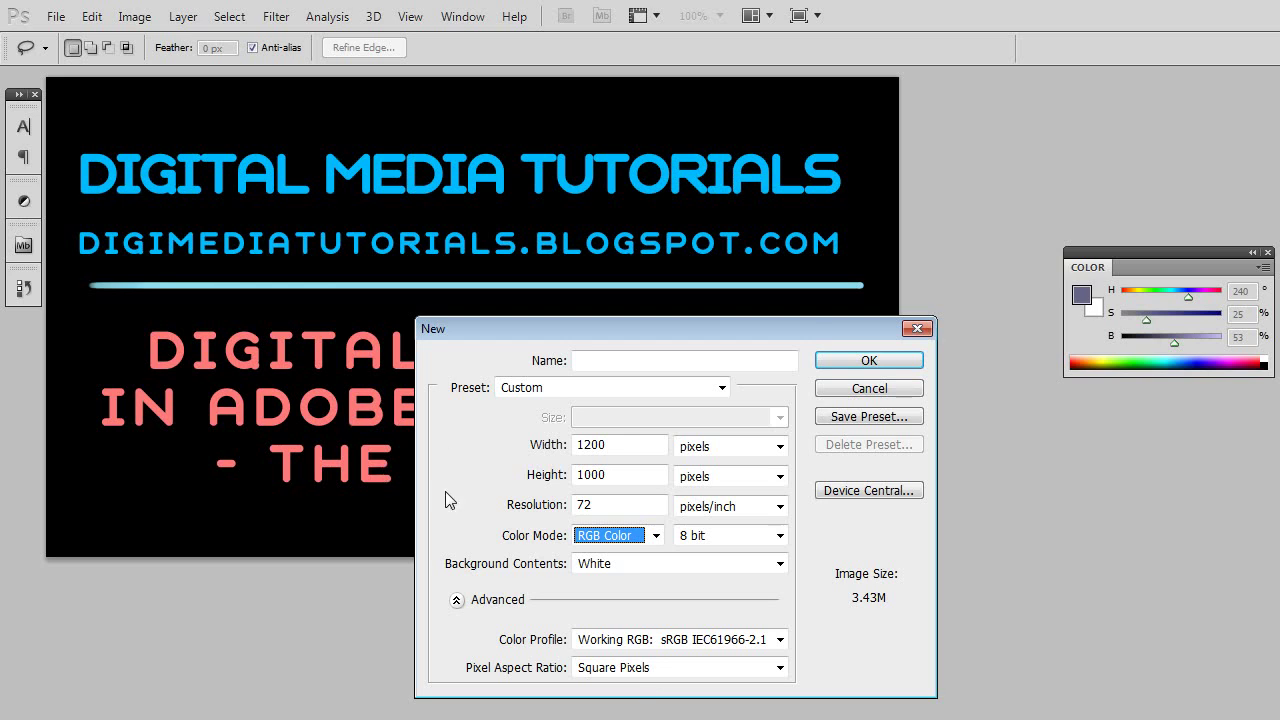
click(657, 538)
click(663, 539)
- Create the white document and paint a broad grey-purple stroke with the Brush tool
click(839, 359)
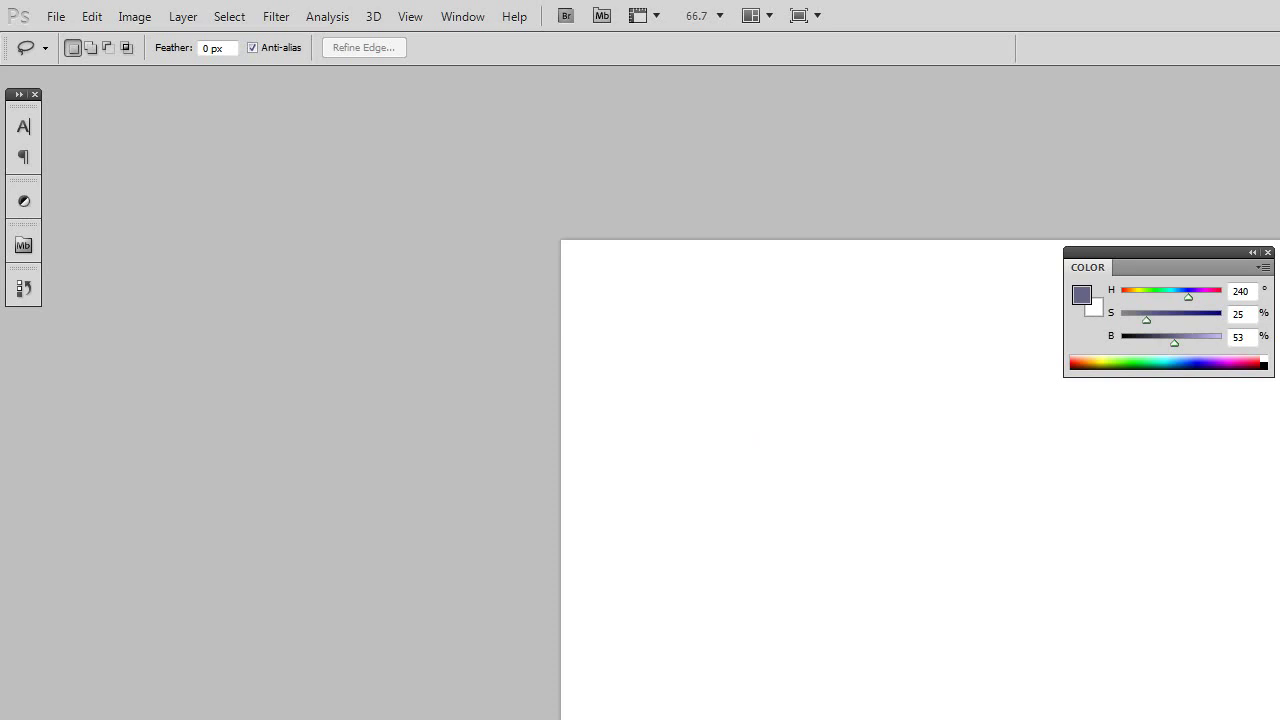
drag(1023, 560, 705, 476)
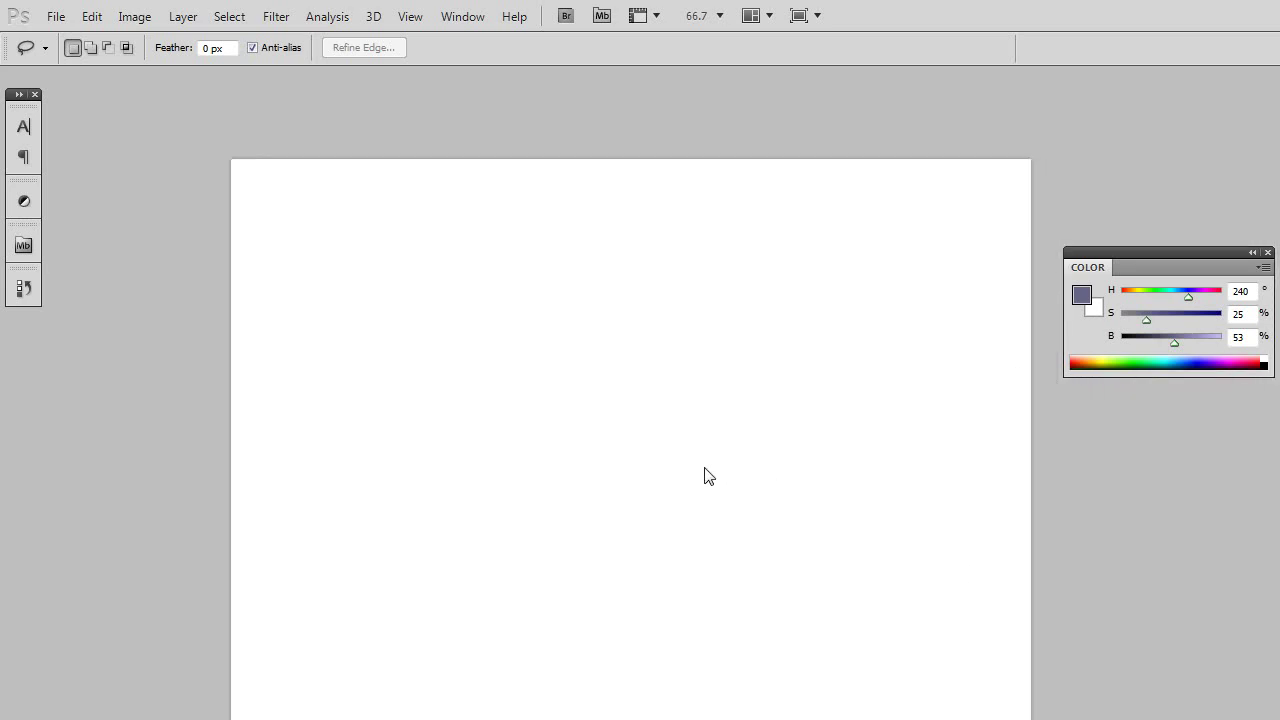
middle_click(751, 511)
click(846, 514)
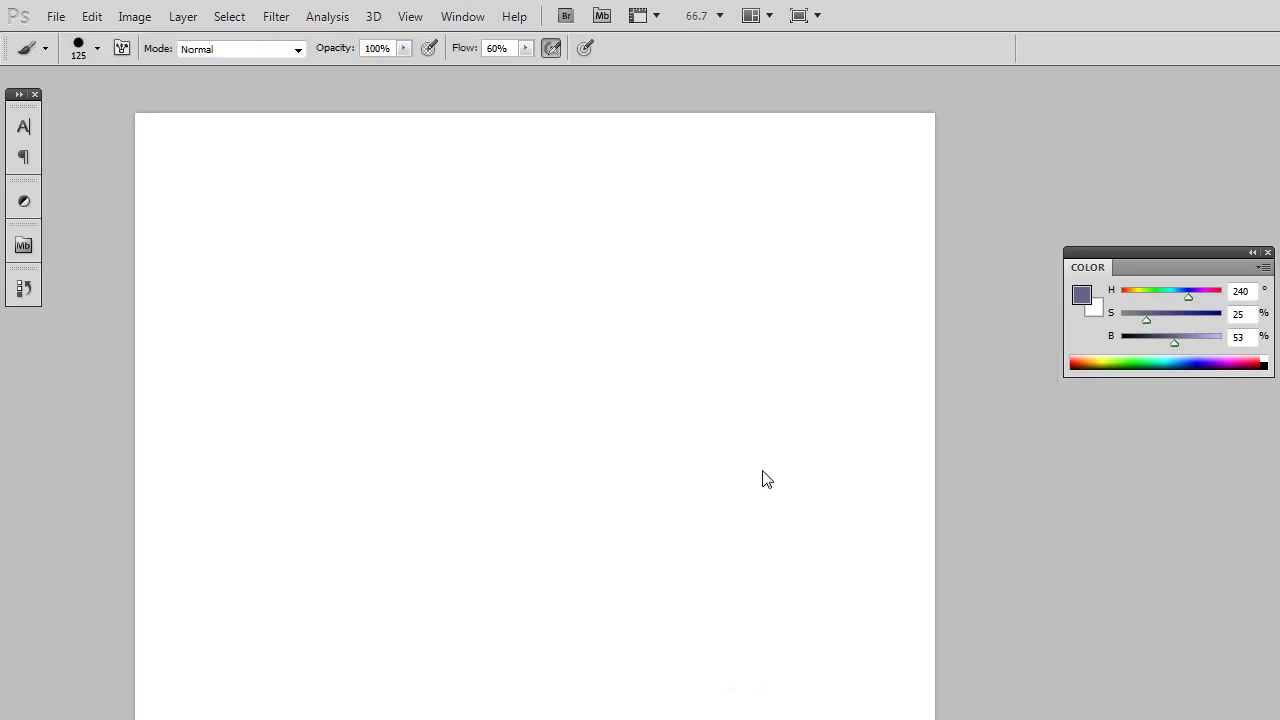
mouse_move(640, 362)
mouse_down()
mouse_move(563, 358)
mouse_move(290, 455)
mouse_up()
- With a fine brush, sketch the creature's jaw, eye, lower lines and a thicker head-back line
key(bracketright)
key(bracketright)
key(bracketright)
key(bracketleft)
key(bracketleft)
key(bracketleft)
key(bracketleft)
key(bracketleft)
key(bracketleft)
key(bracketleft)
key(bracketleft)
key(bracketleft)
key(bracketleft)
key(bracketleft)
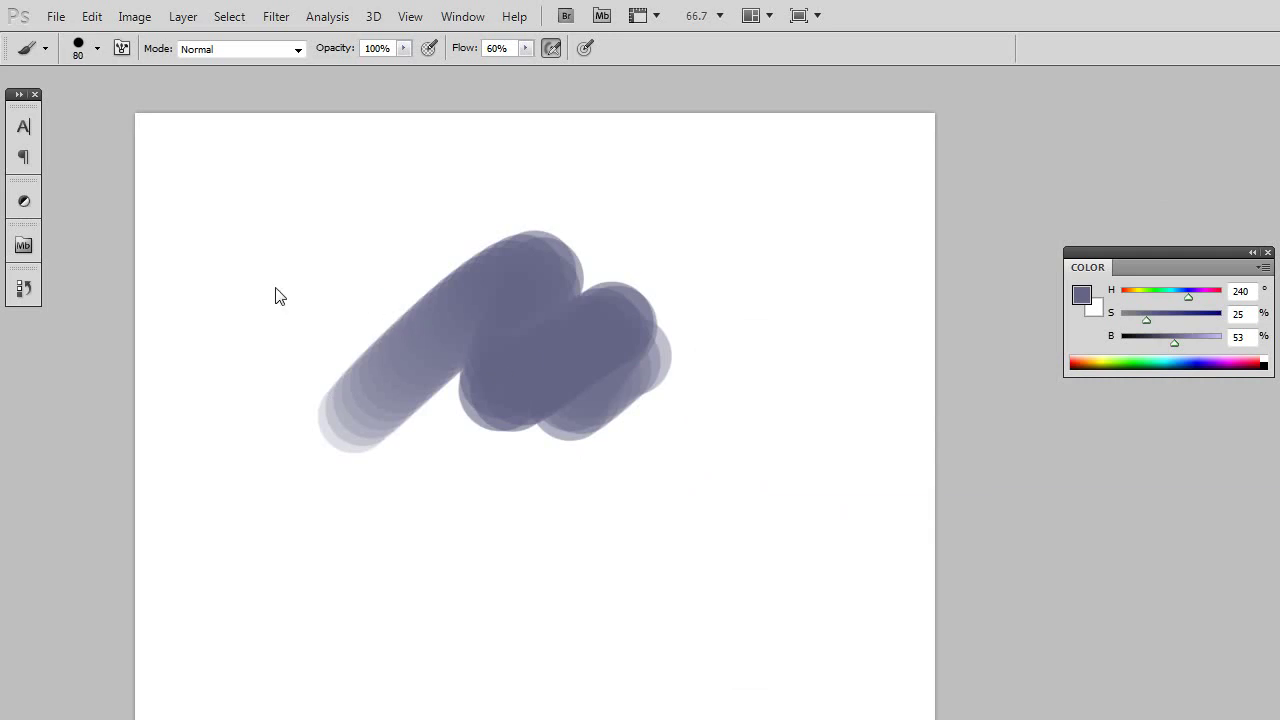
mouse_move(622, 508)
mouse_down()
mouse_move(556, 580)
mouse_move(678, 596)
mouse_move(548, 580)
mouse_move(646, 620)
mouse_move(683, 598)
mouse_up()
drag(660, 539, 658, 540)
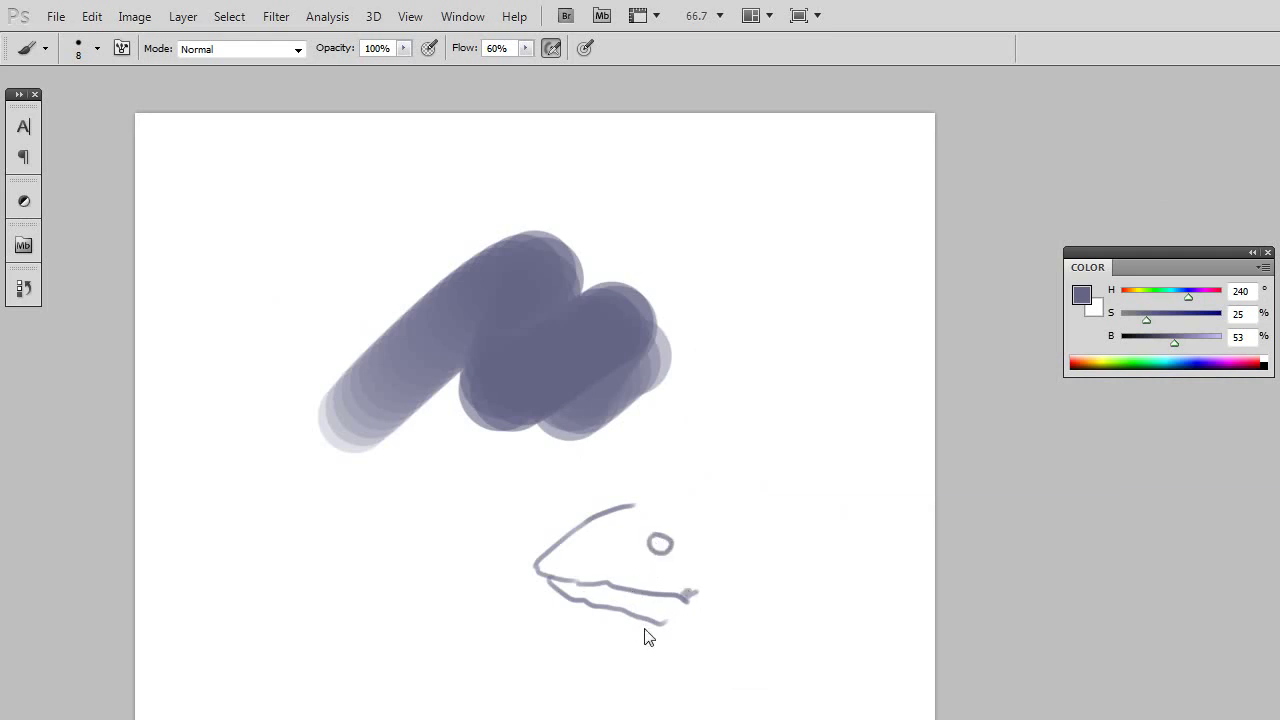
mouse_move(646, 630)
mouse_down()
mouse_move(730, 622)
mouse_move(631, 646)
mouse_move(720, 662)
mouse_move(723, 674)
mouse_move(776, 670)
mouse_move(716, 716)
mouse_move(805, 705)
mouse_move(688, 716)
mouse_up()
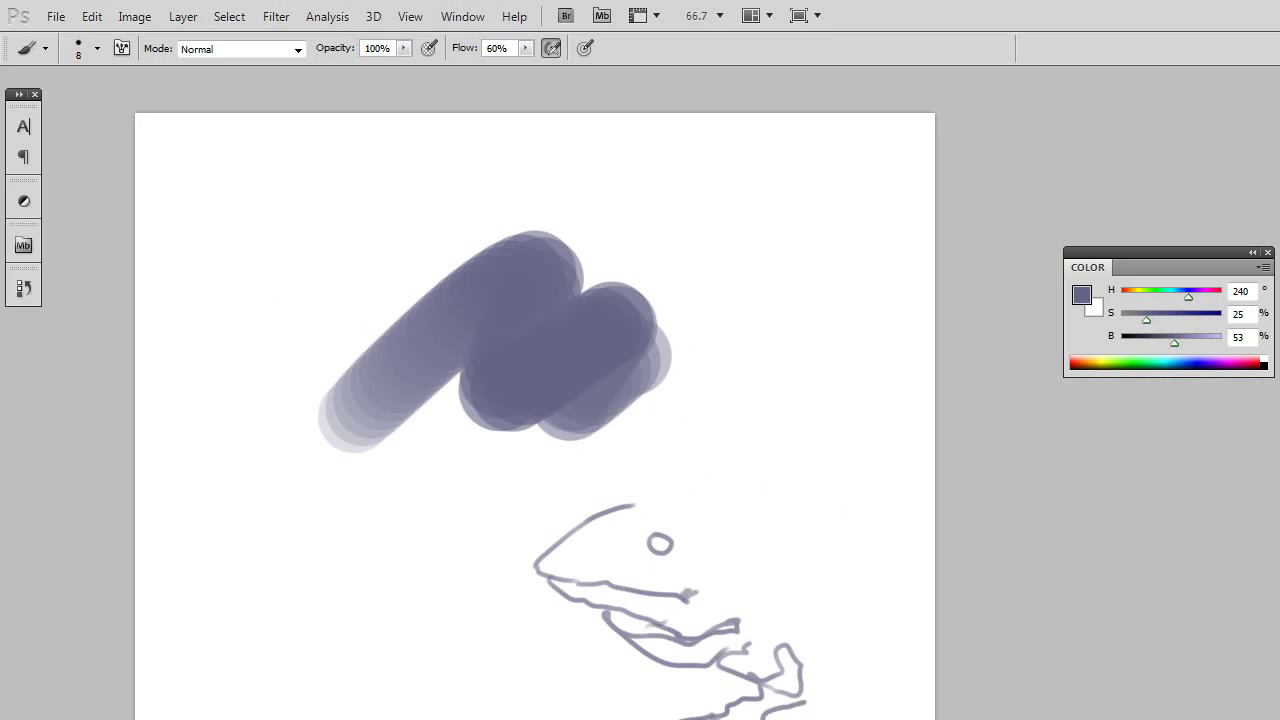
mouse_move(661, 657)
mouse_down()
mouse_move(553, 692)
mouse_move(604, 692)
mouse_move(602, 704)
mouse_move(705, 662)
mouse_up()
mouse_move(655, 508)
mouse_down()
mouse_move(758, 510)
mouse_move(824, 547)
mouse_move(890, 545)
mouse_move(915, 568)
mouse_up()
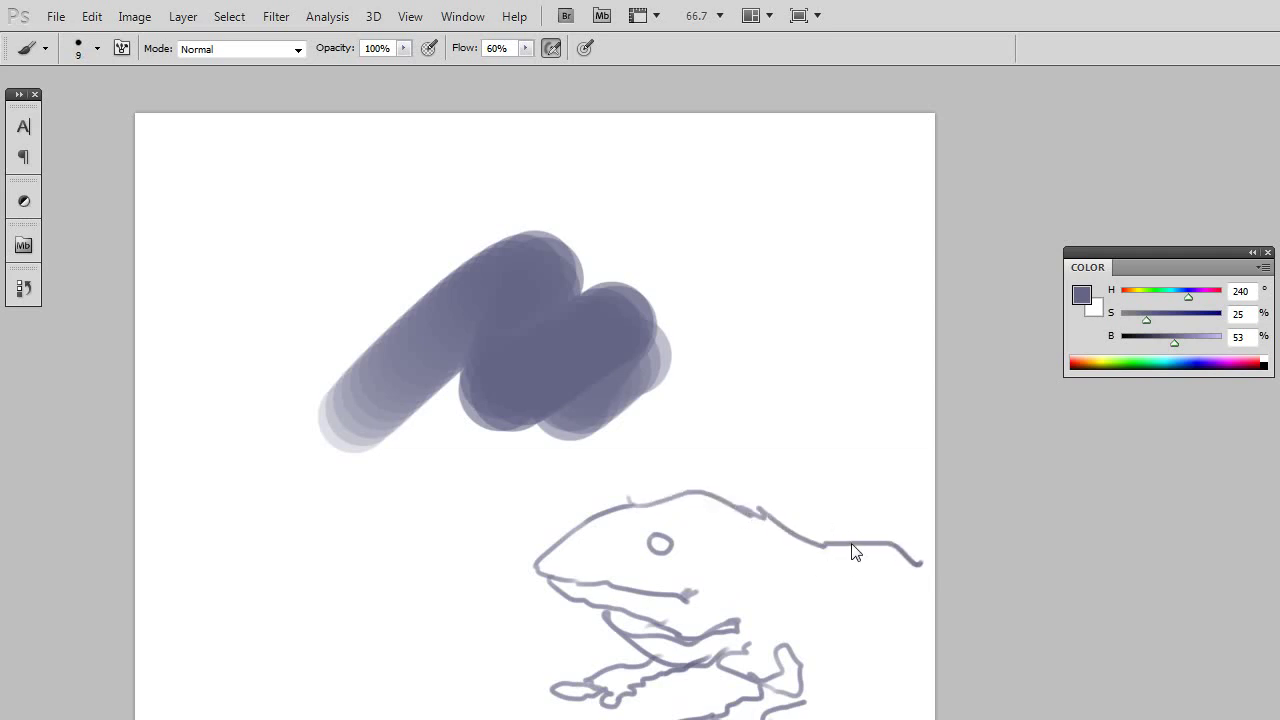
drag(780, 522, 909, 580)
key(bracketright)
key(bracketright)
key(bracketright)
key(bracketright)
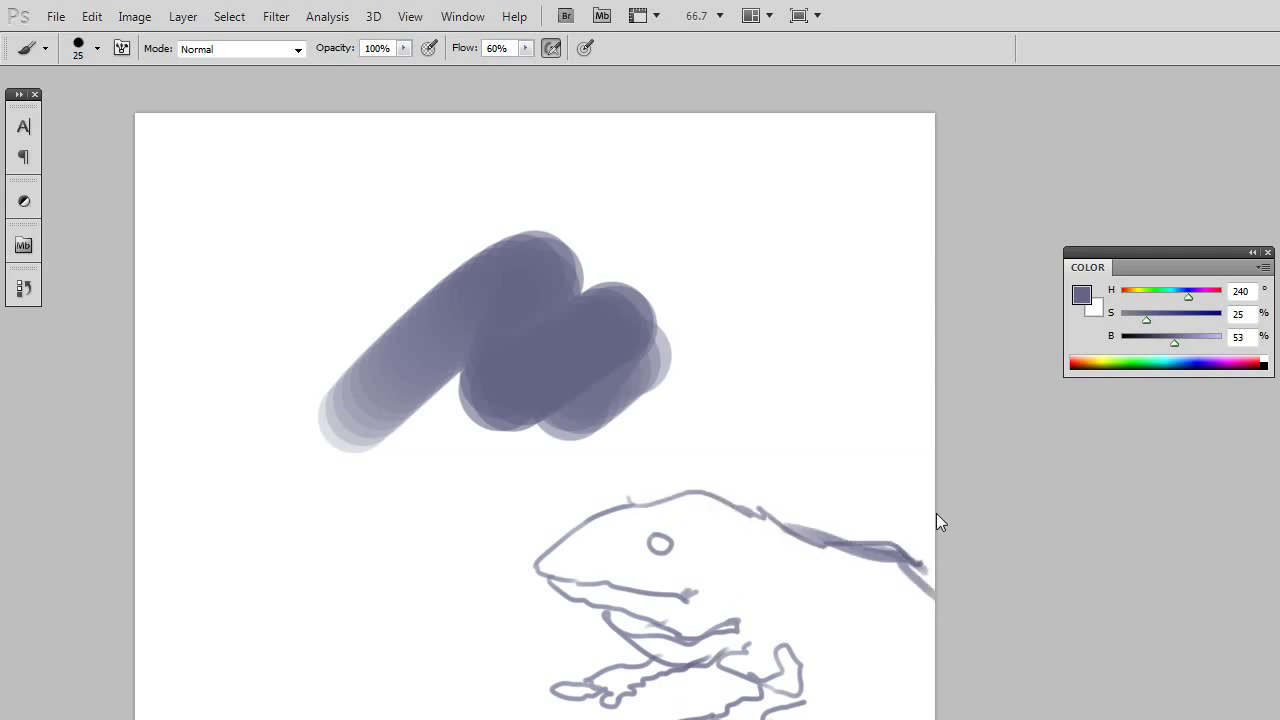
- Zoom in to inspect the strokes, zoom back out, and softly shade the creature's eye area
scroll(951, 532, up, 4)
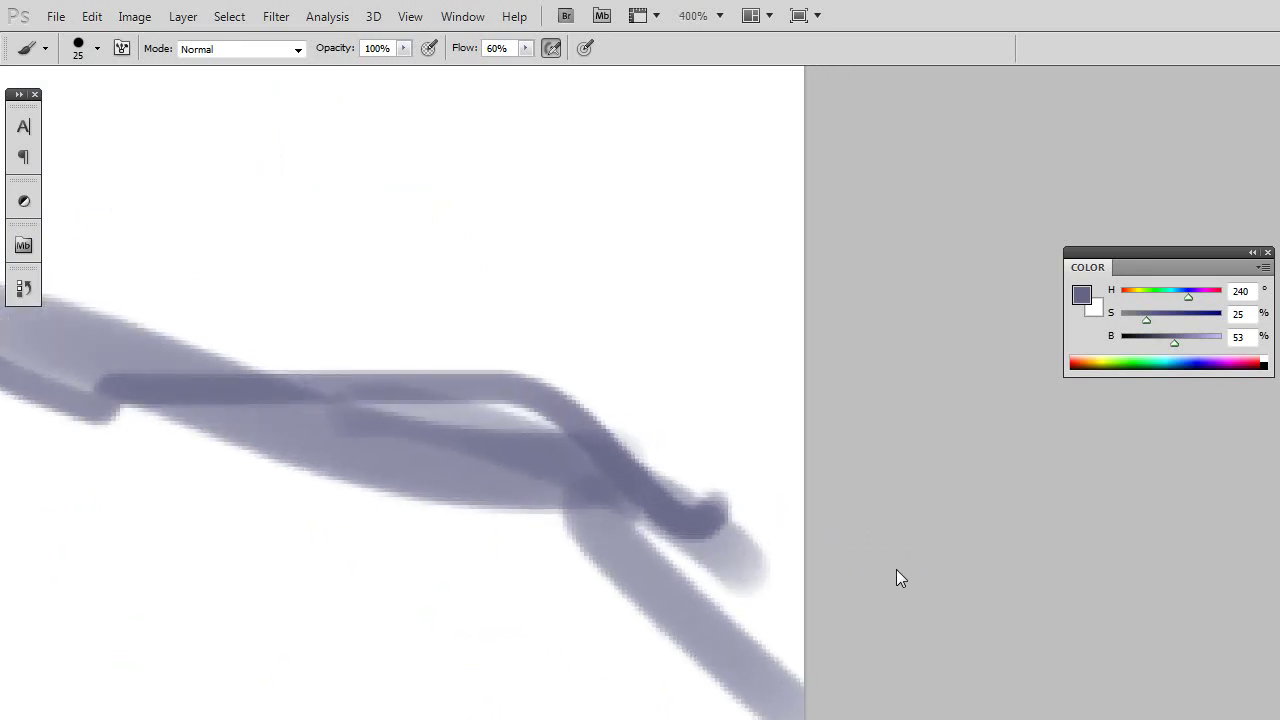
scroll(896, 569, up, 3)
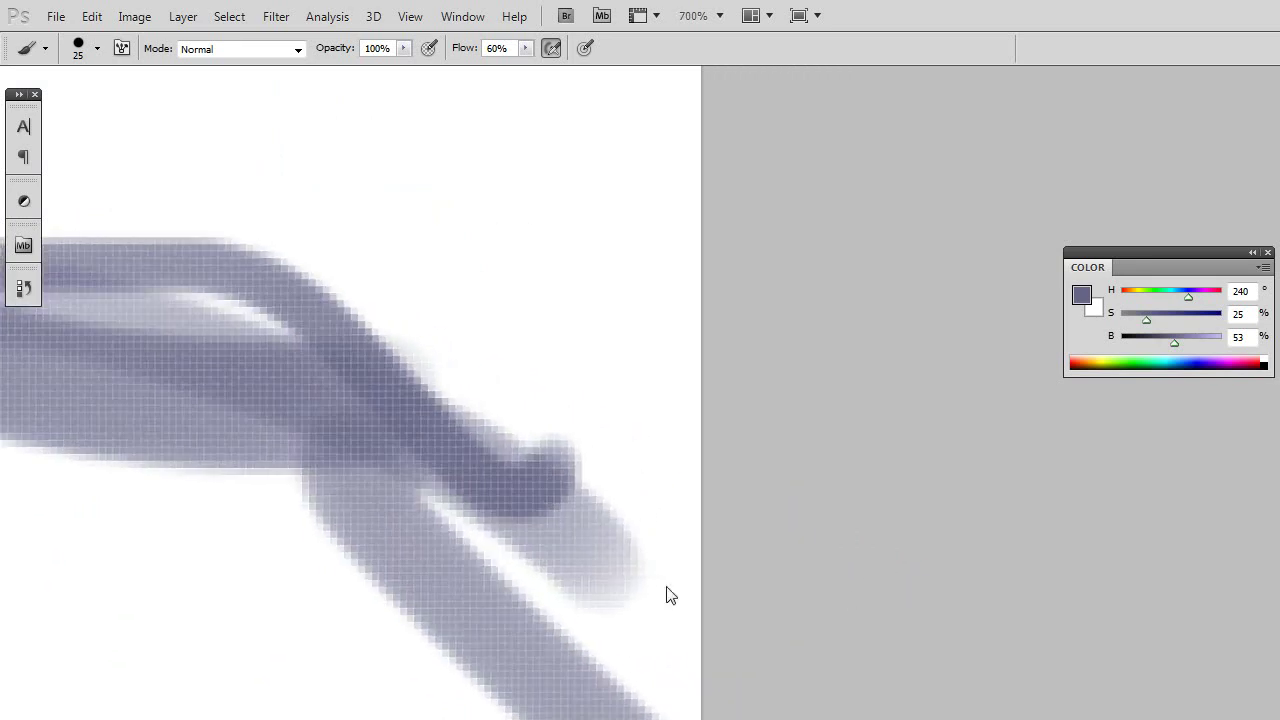
scroll(476, 456, down, 6)
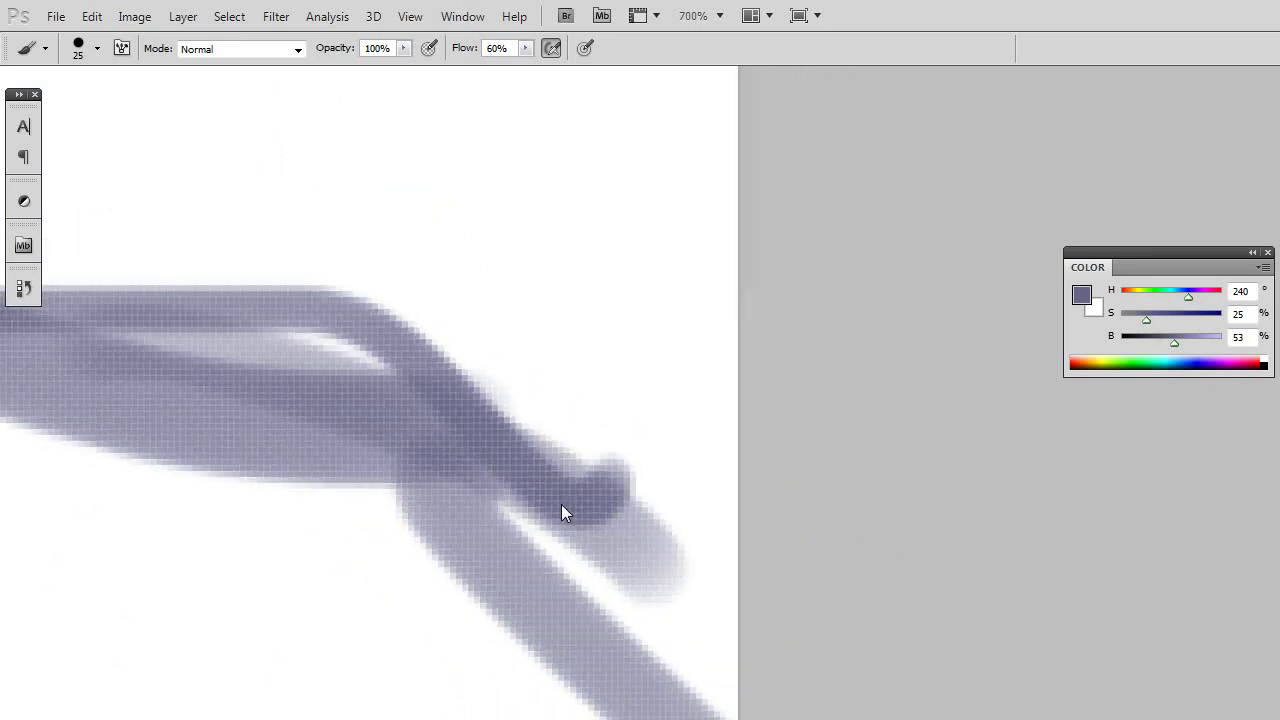
scroll(623, 512, down, 3)
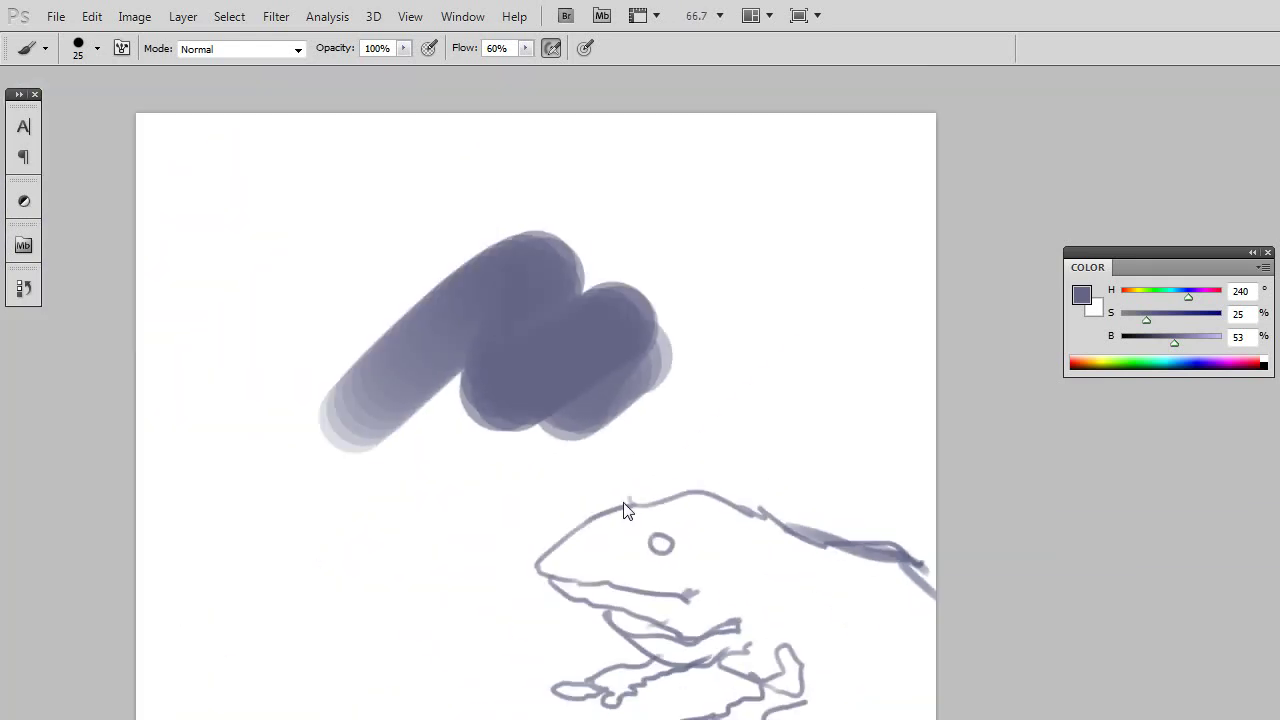
mouse_move(649, 563)
mouse_down()
mouse_move(746, 543)
mouse_move(686, 563)
mouse_move(722, 548)
mouse_move(766, 571)
mouse_up()
- Adjust the brush size with ] and [ for finer shading, then Alt+Tab away briefly
key(bracketright)
key(bracketright)
key(bracketright)
key(bracketright)
key(bracketright)
key(bracketright)
key(bracketright)
key(bracketleft)
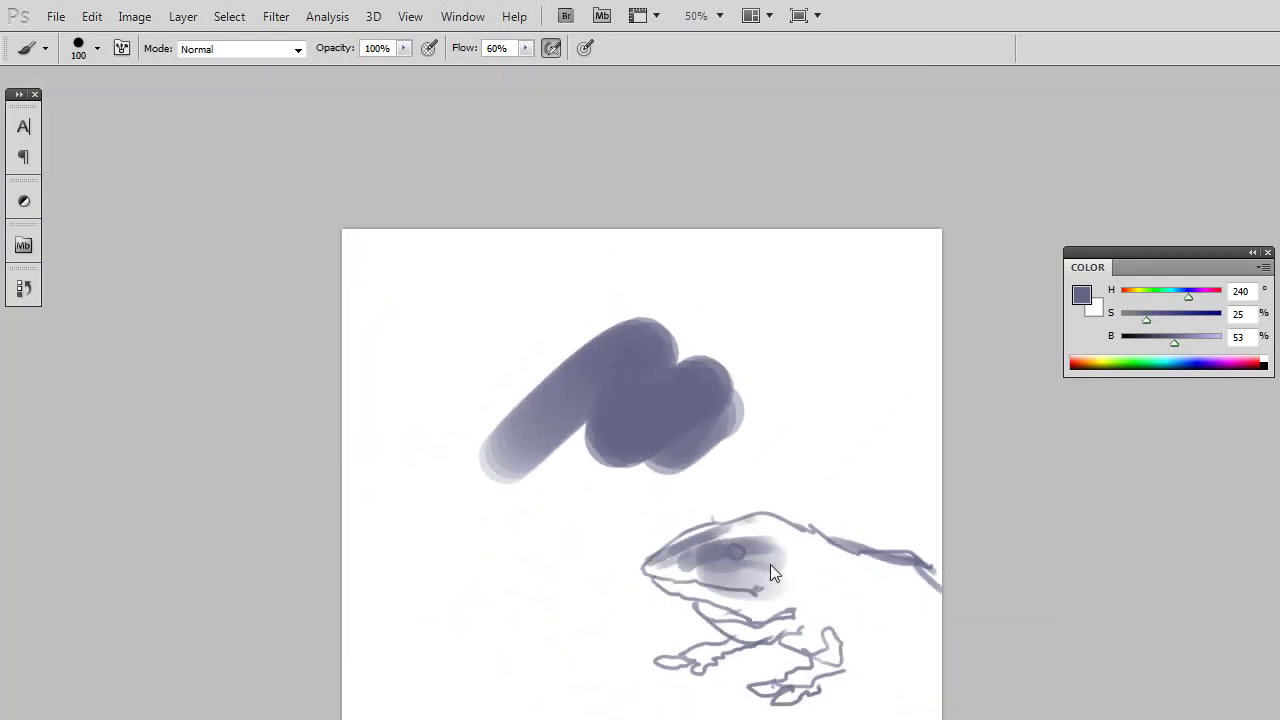
key(bracketleft)
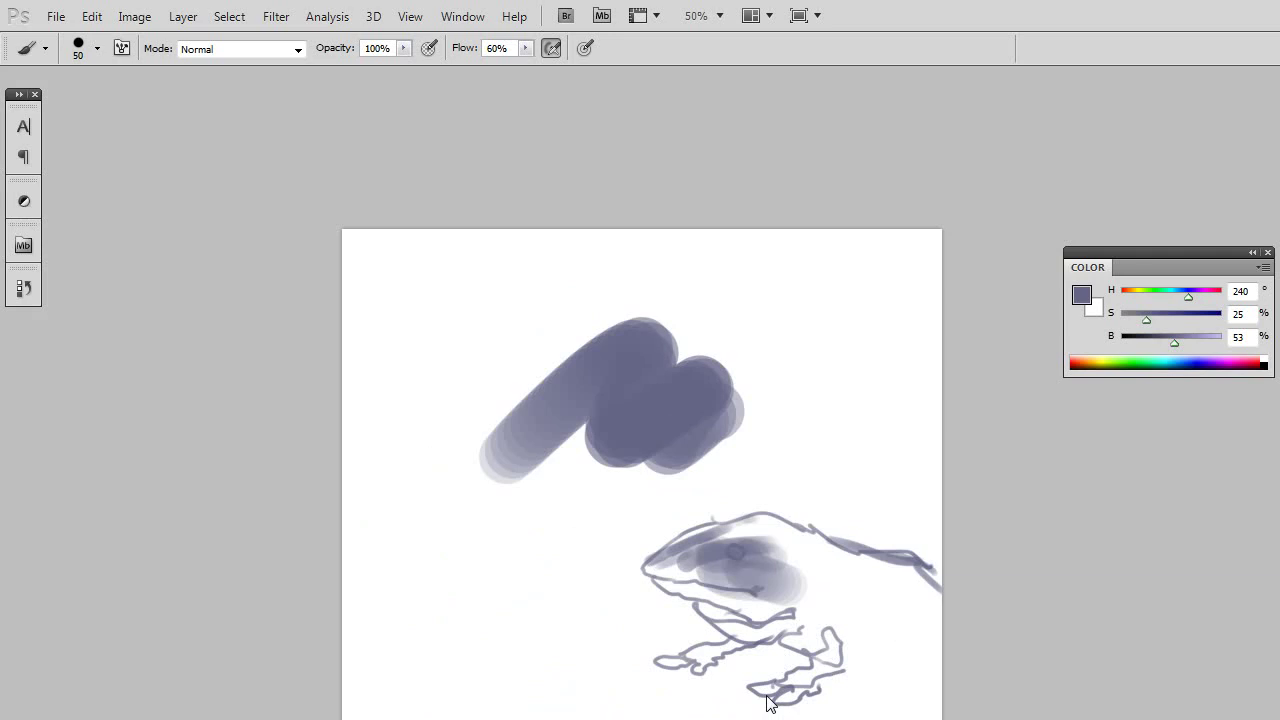
key(alt+Tab)
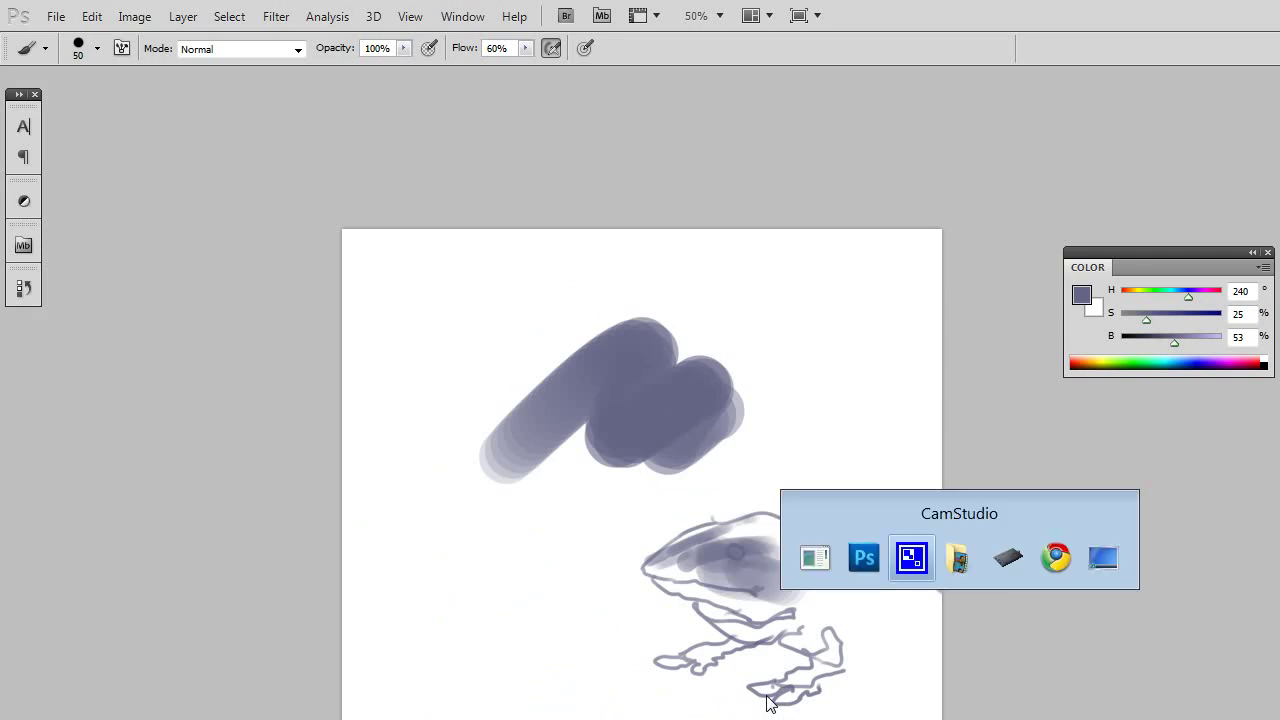